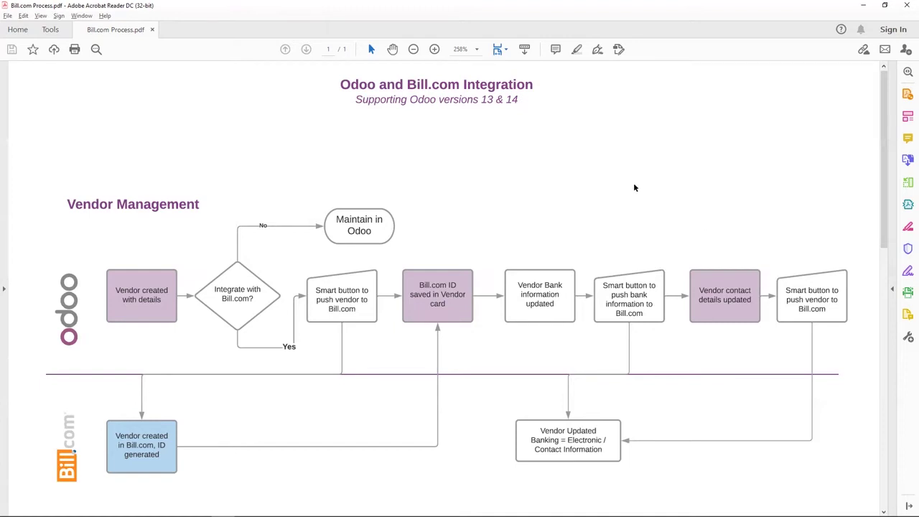
Scroll the integration PDF down to the Bill Management flowchart.
scroll(647, 204, "down", 5)
scroll(652, 214, "down", 8)
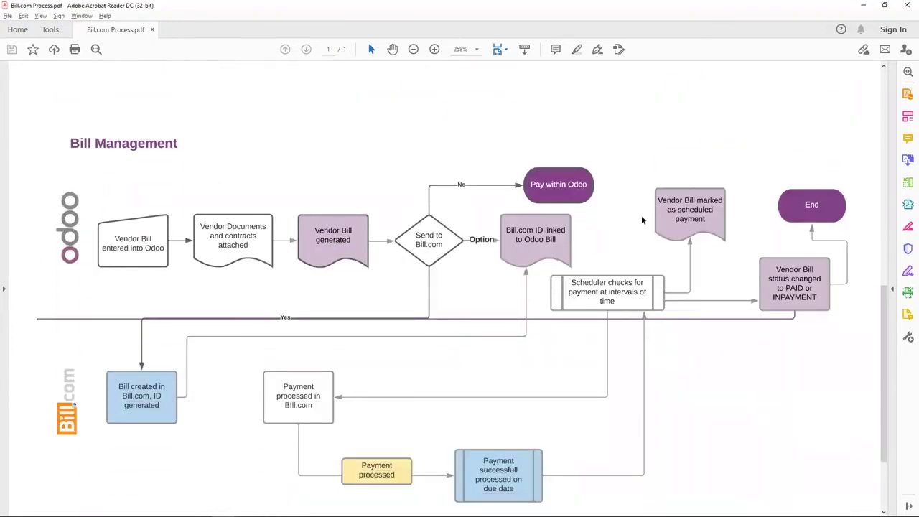
scroll(641, 215, "down", 1)
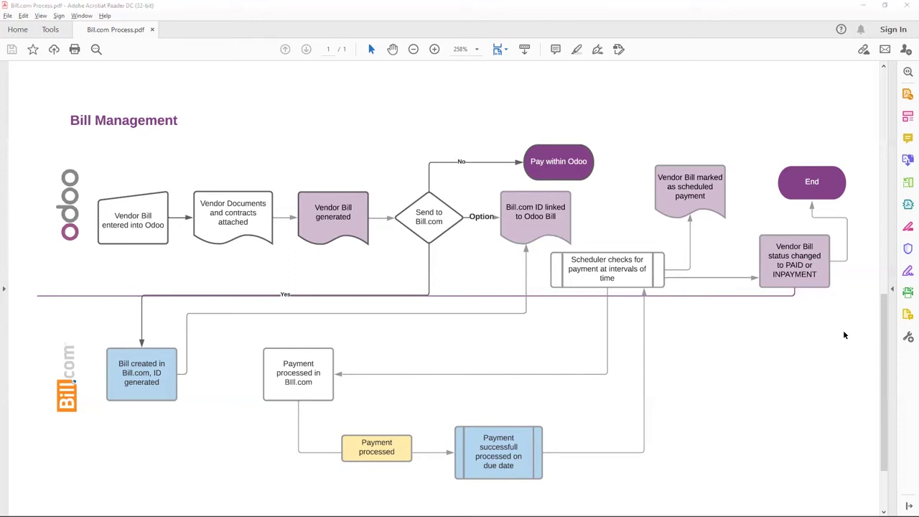
Open the admin user under Settings > Users and highlight its enabled Bill.Com Access right.
key("alt+Tab")
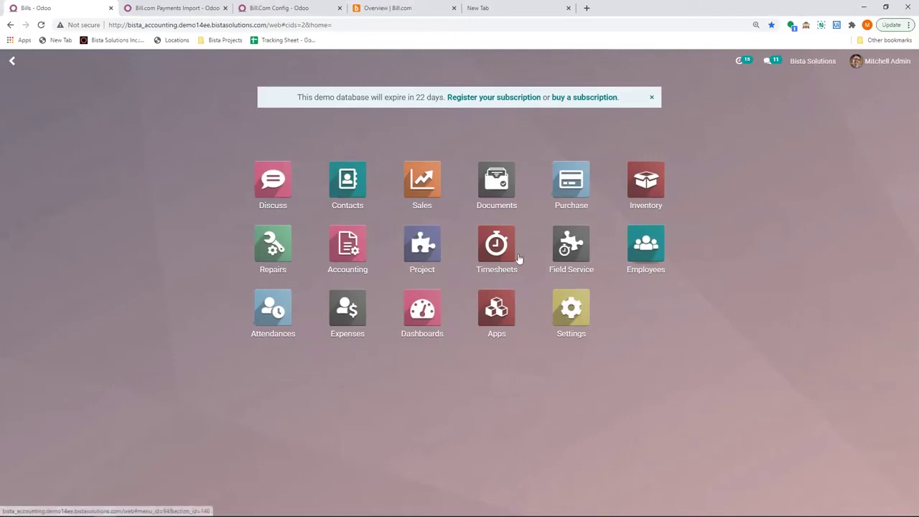
type("user")
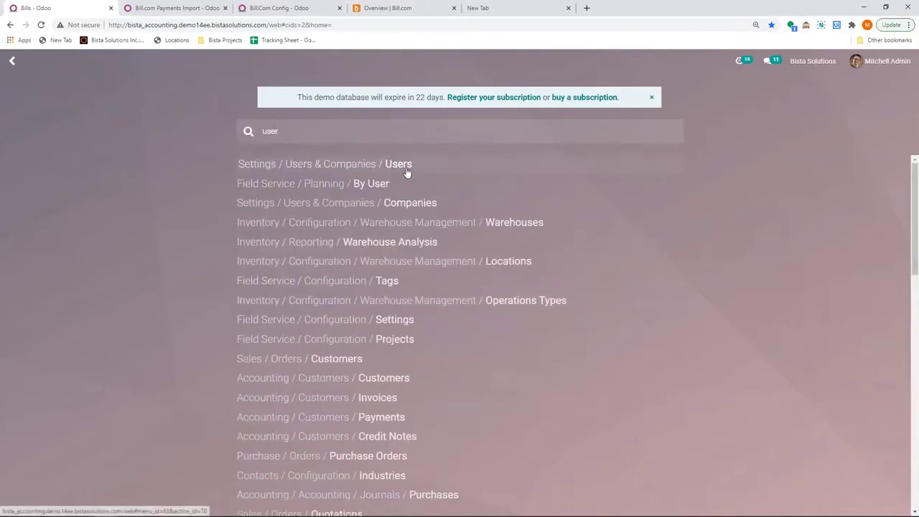
left_click(406, 172)
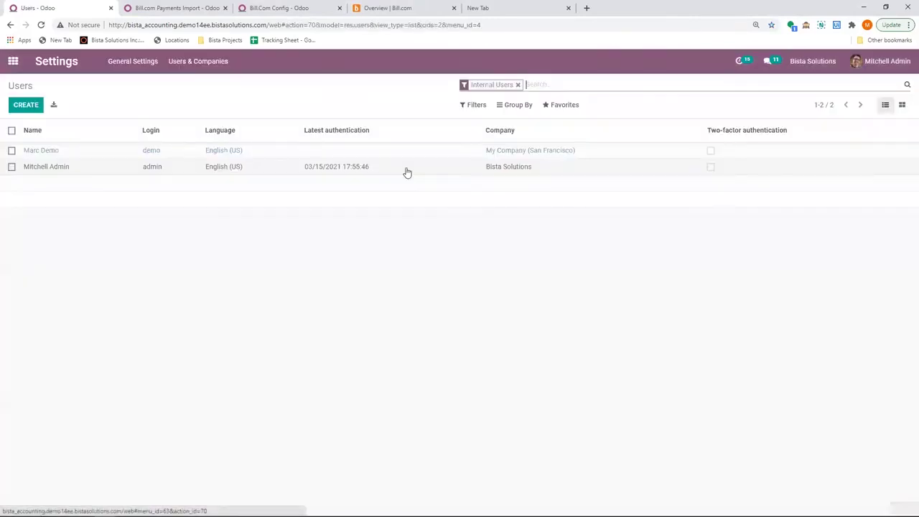
left_click(56, 173)
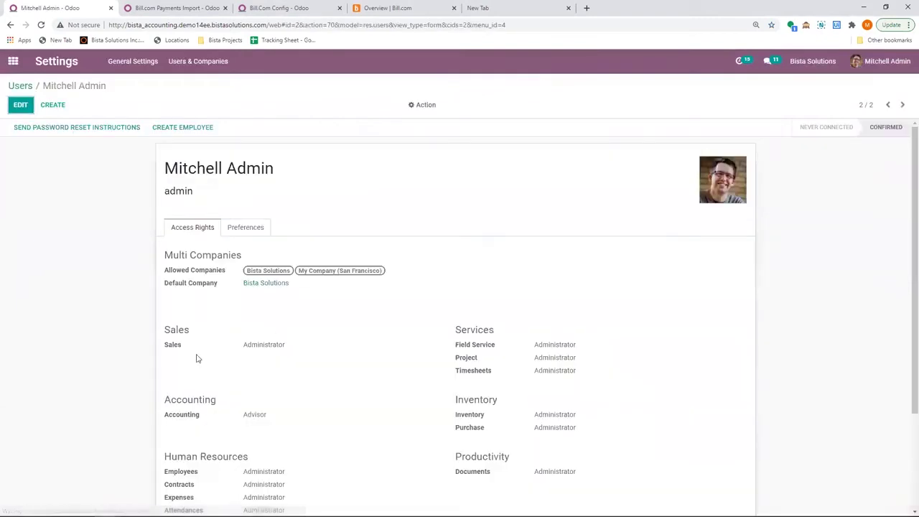
scroll(237, 355, "down", 2)
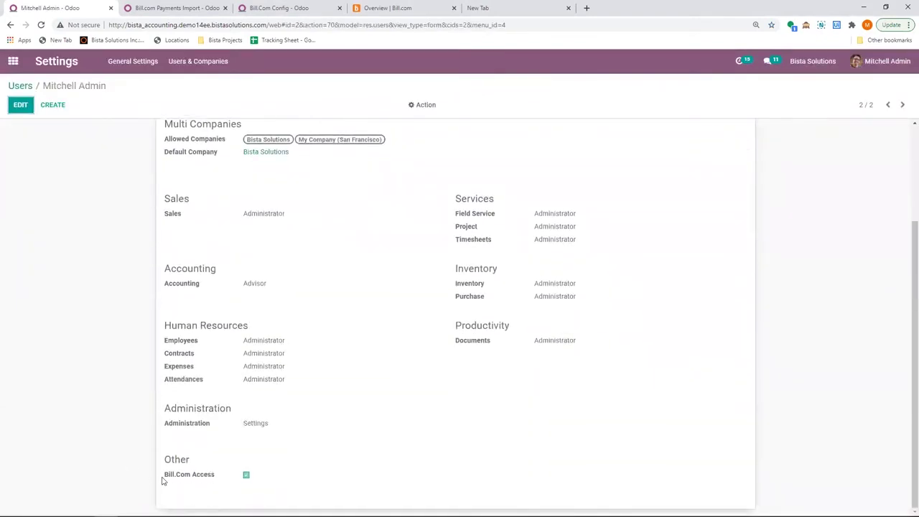
left_click_drag(164, 479, 246, 492)
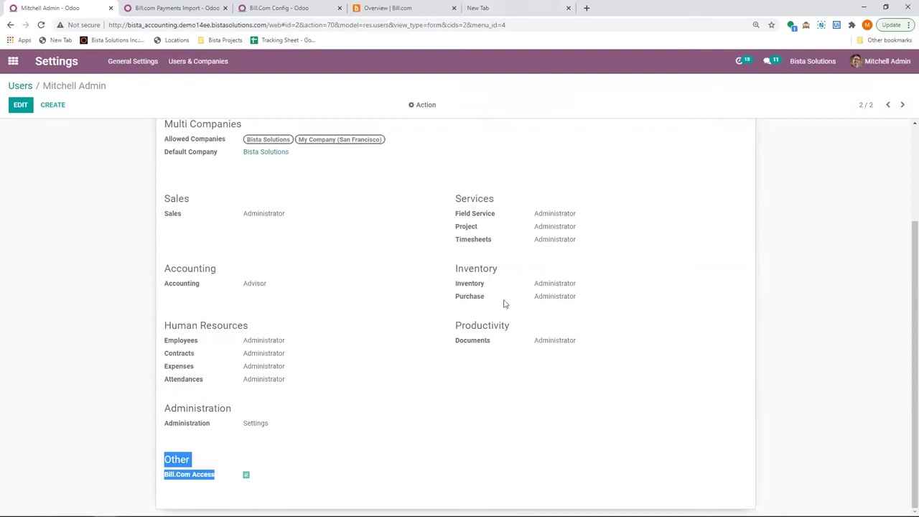
scroll(286, 447, "up", 2)
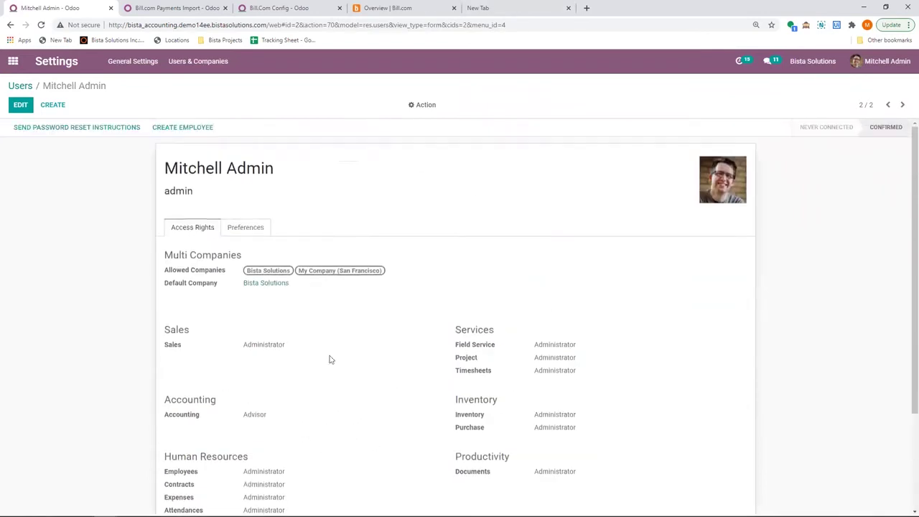
Review the Bill.com Payments Import scheduled action and the sandbox account configuration, then return home.
left_click(12, 61)
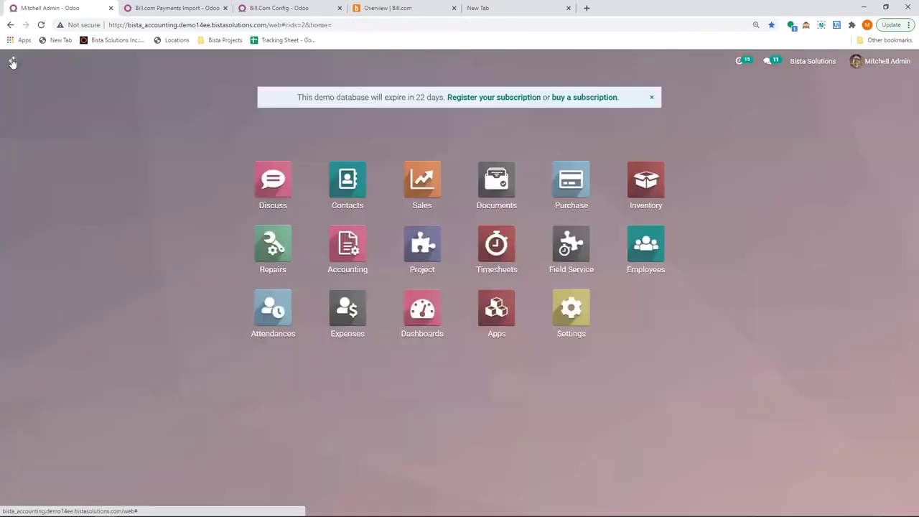
left_click(185, 10)
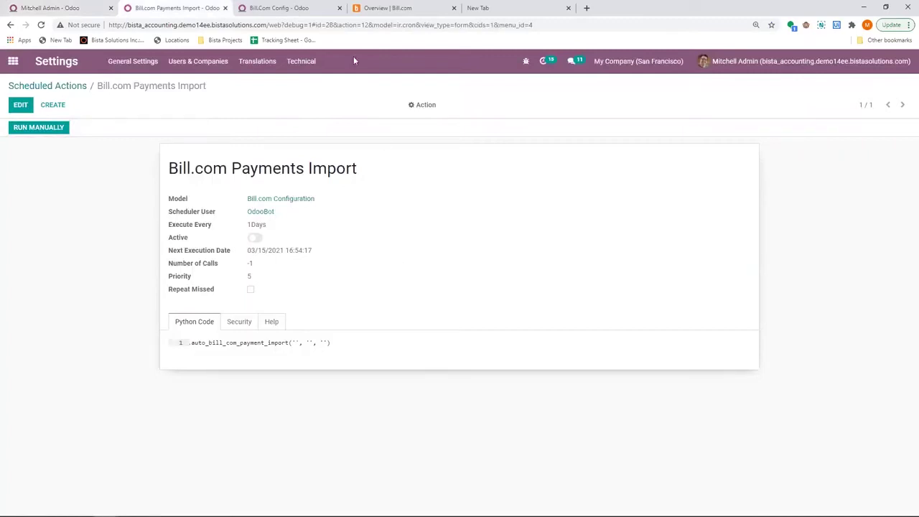
left_click(298, 7)
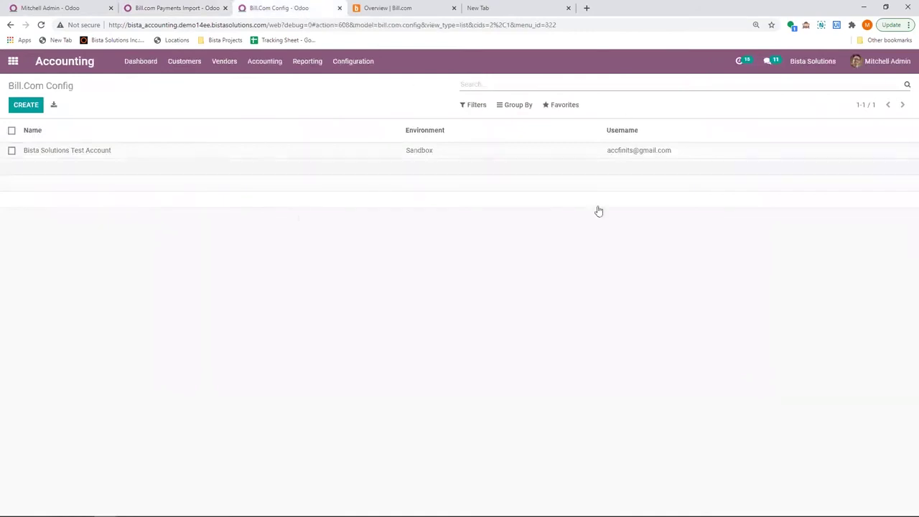
left_click(209, 158)
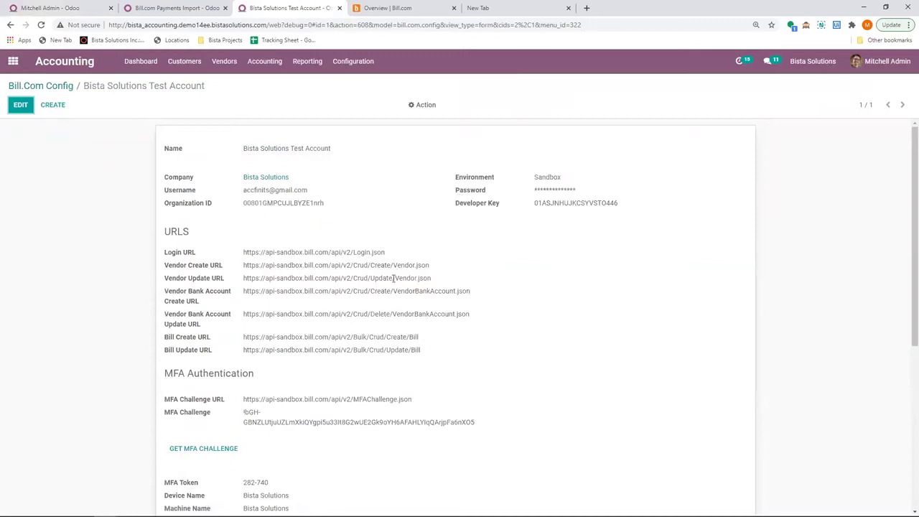
left_click(75, 9)
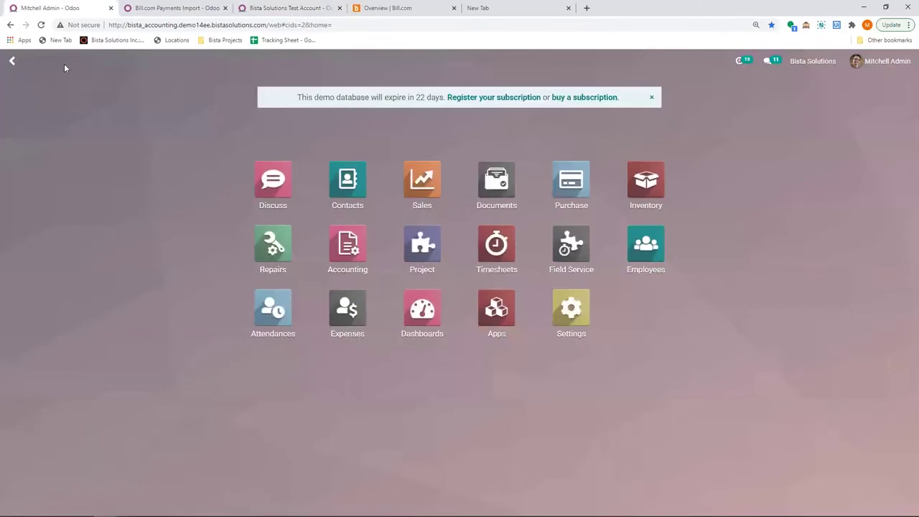
Start a new vendor named Demo Vendor in Accounting's Vendors list.
left_click(345, 259)
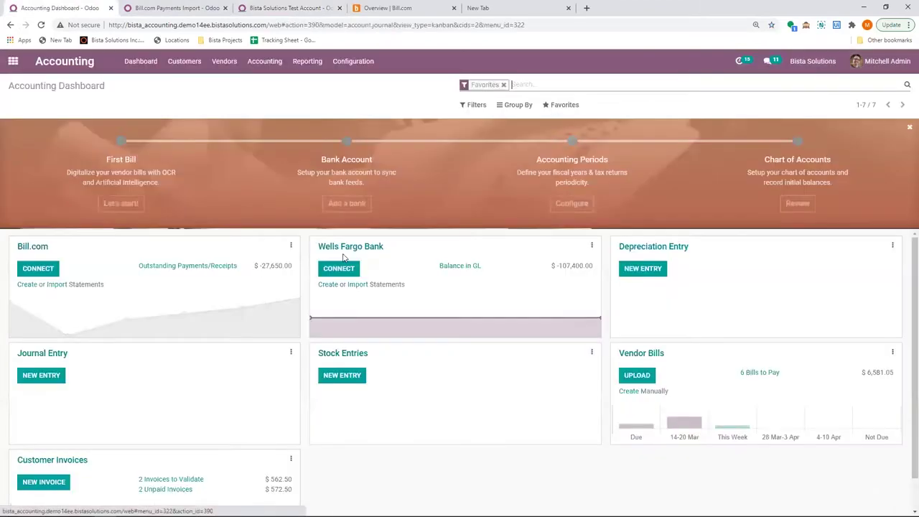
left_click(224, 61)
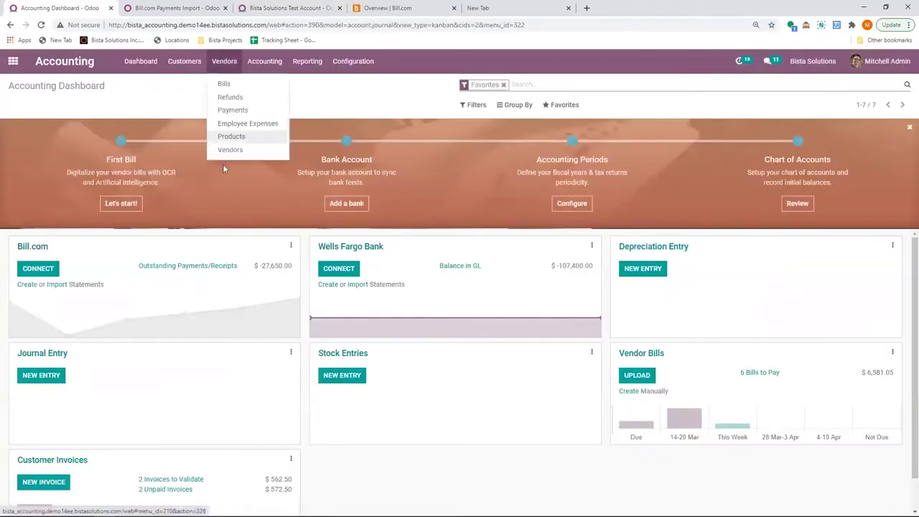
left_click(230, 150)
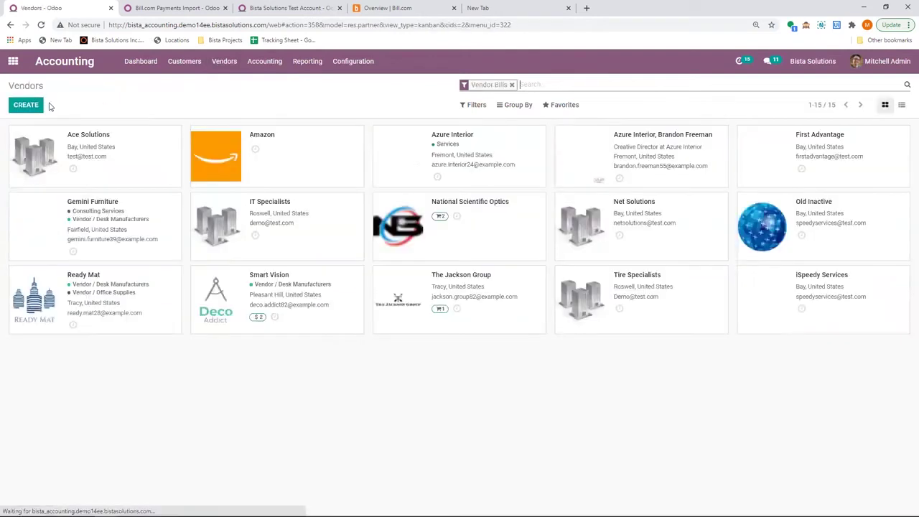
left_click(26, 105)
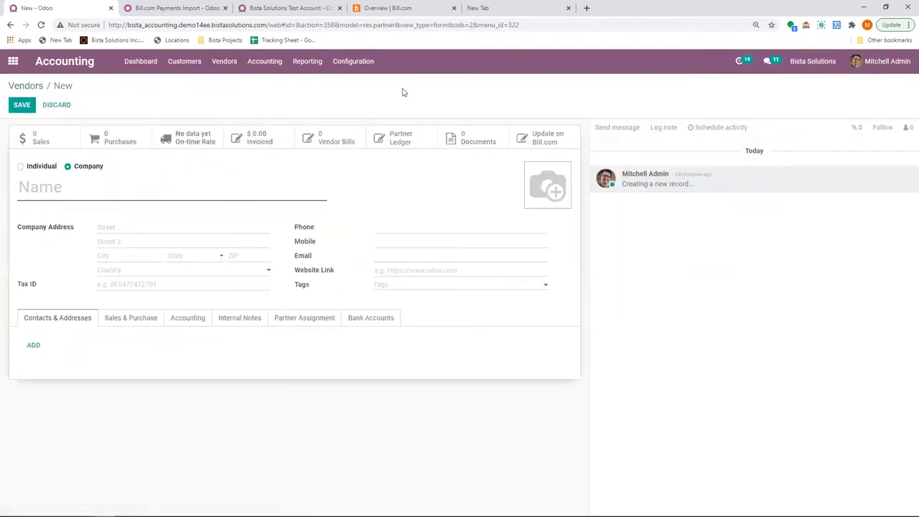
type("Demo Vendor")
Fill in Demo Vendor's street address, state Georgia (US), ZIP code and e-mail.
left_click(128, 227)
type("100 Test Street")
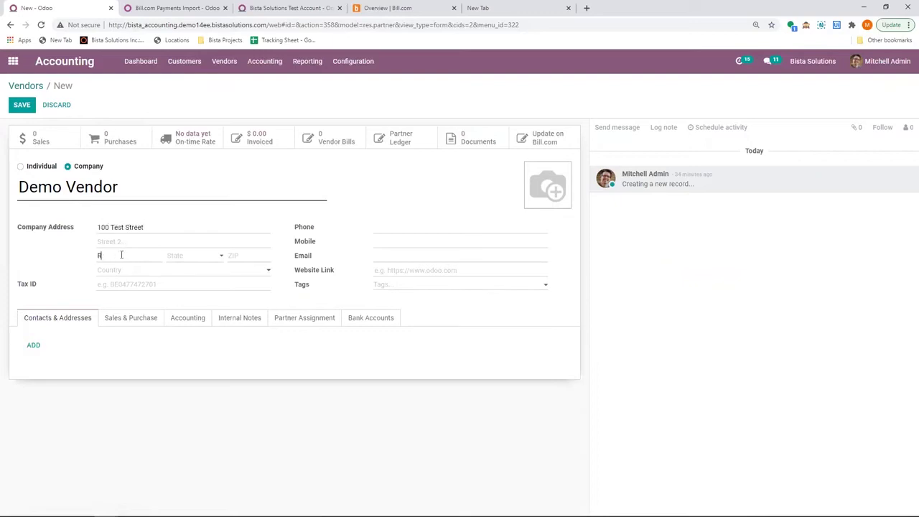
key("Tab")
type("Georg")
key("Return")
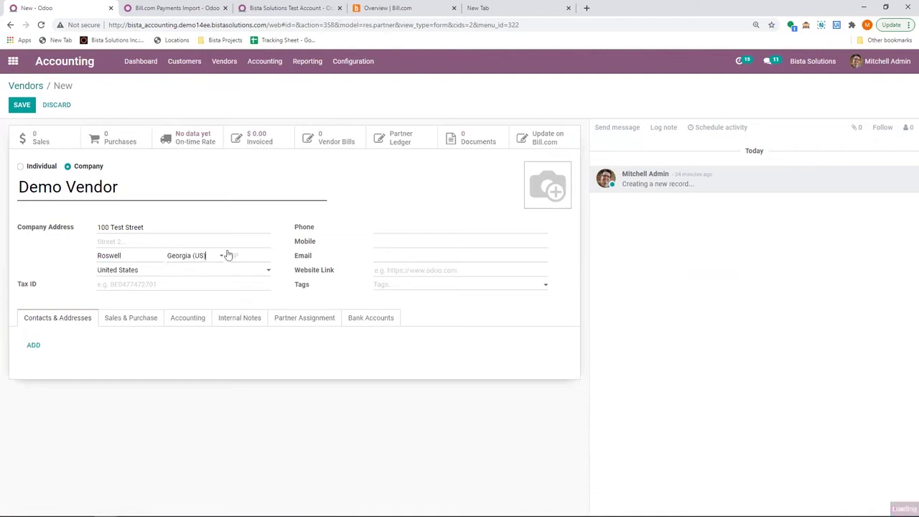
type("3007")
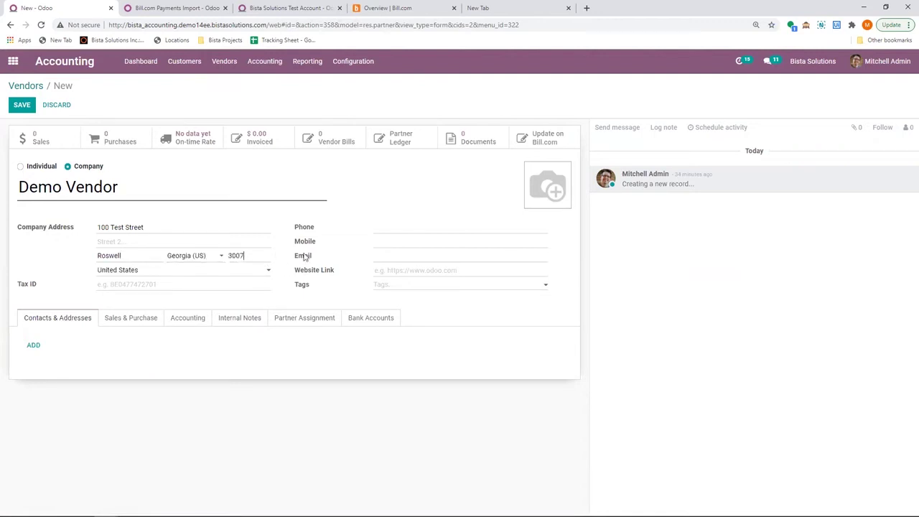
type("65")
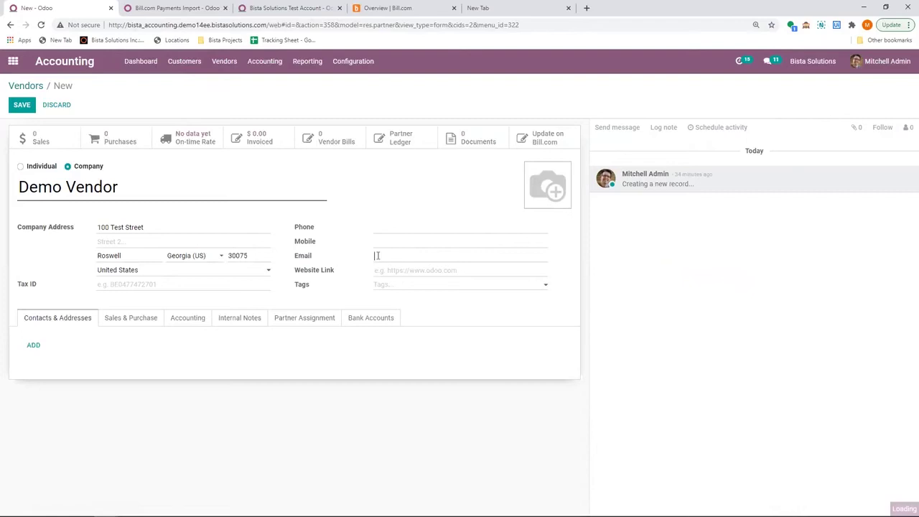
left_click(377, 256)
type("demo@test.com")
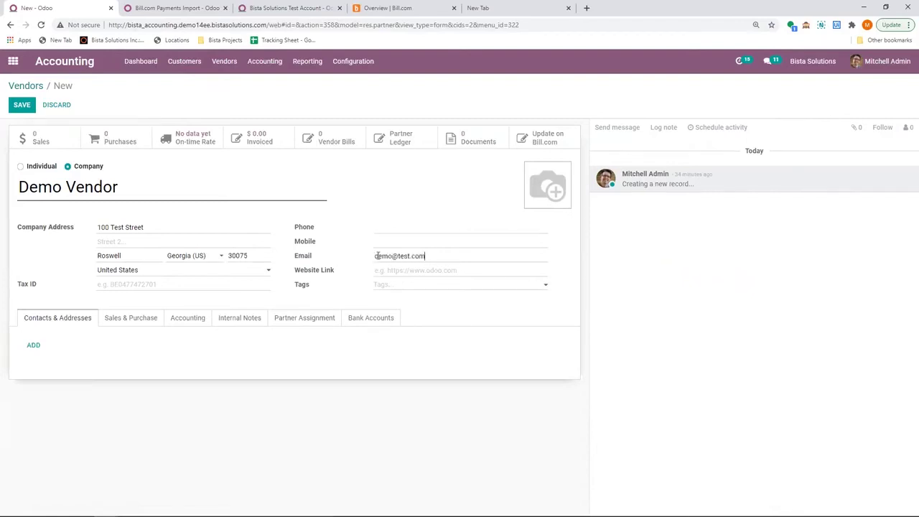
Set the payable account to 21100 Account Payable and save the vendor.
left_click(189, 321)
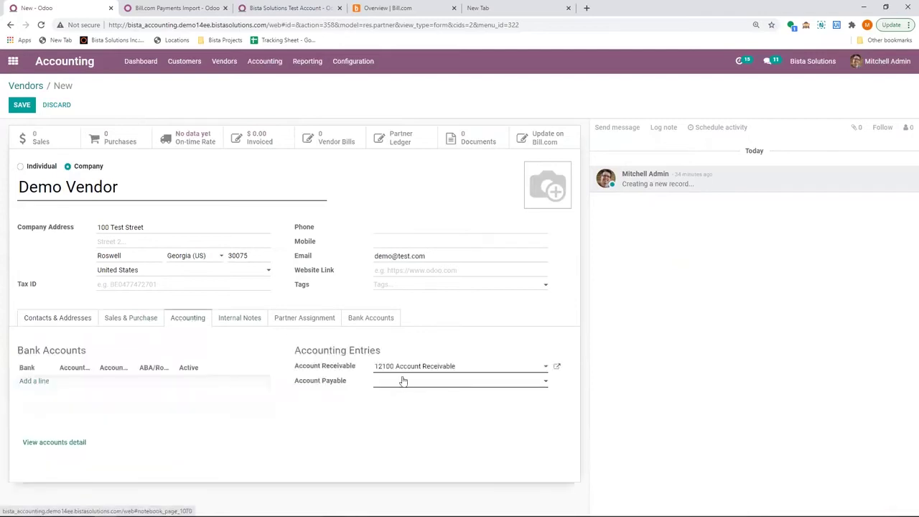
left_click(403, 381)
left_click(402, 397)
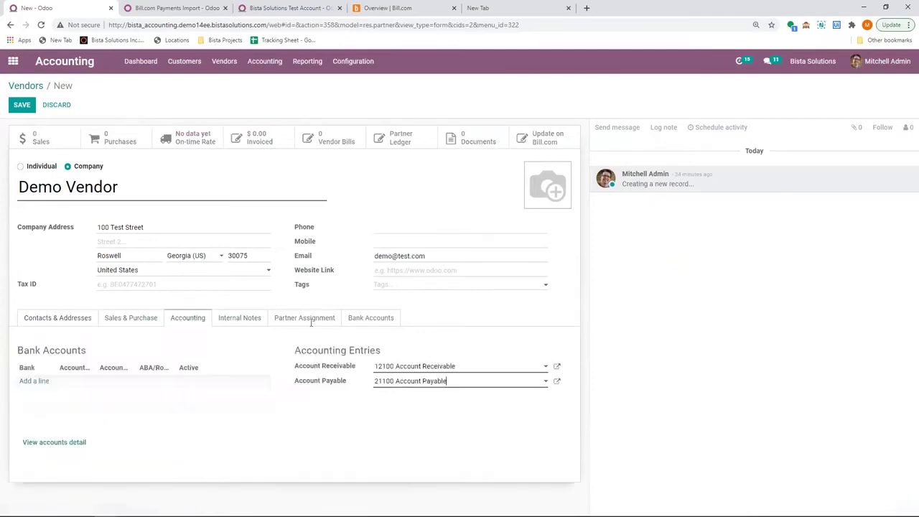
left_click(21, 104)
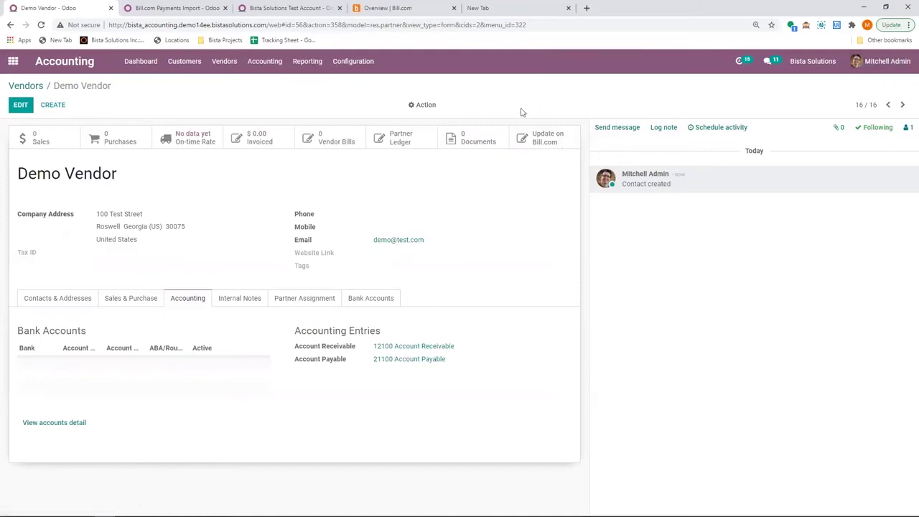
Sync Demo Vendor to Bill.com and check the Bill.com vendor ID it receives.
left_click(545, 142)
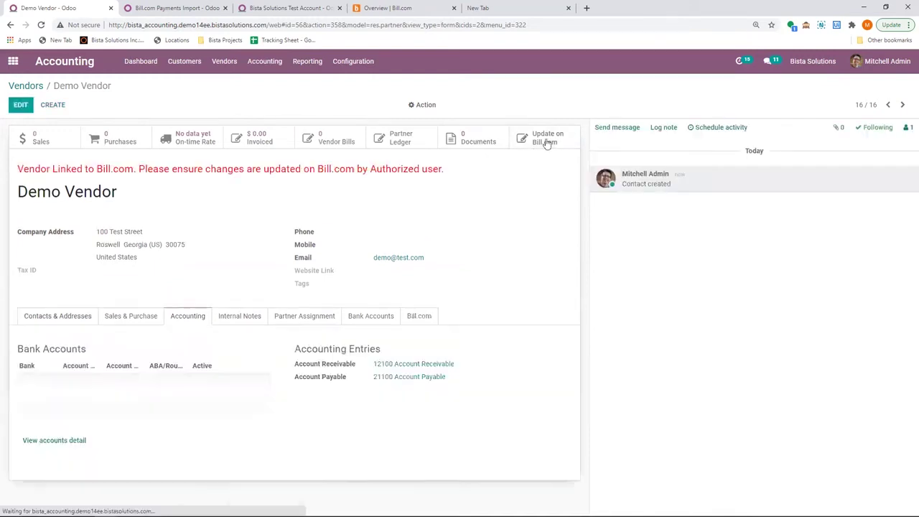
left_click(419, 316)
left_click_drag(90, 352, 182, 351)
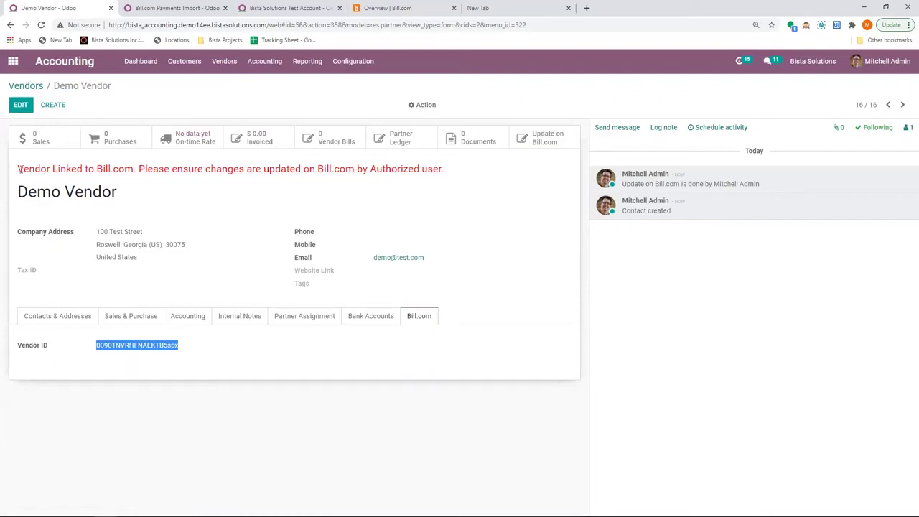
left_click_drag(19, 165, 445, 180)
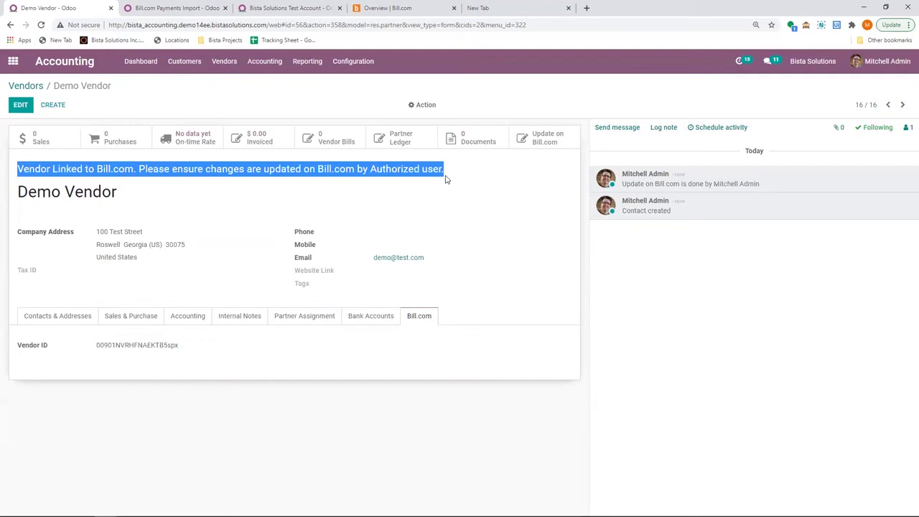
left_click(194, 184)
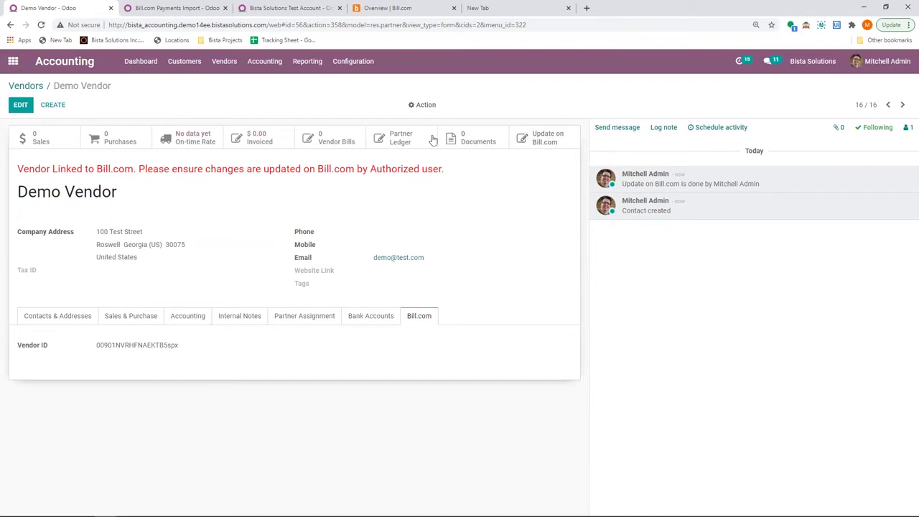
left_click(402, 10)
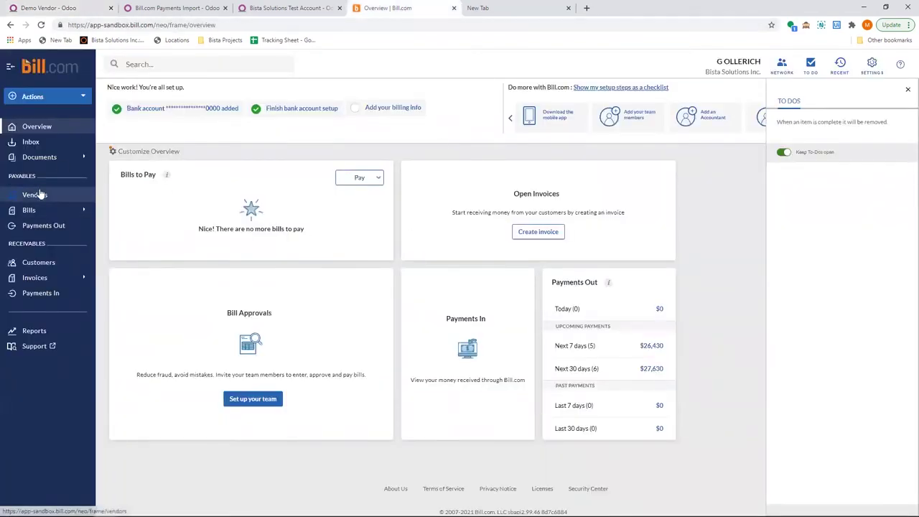
Find Demo Vendor in Bill.com's Vendors list and confirm its address and MAIL CHECK payment method.
left_click(40, 194)
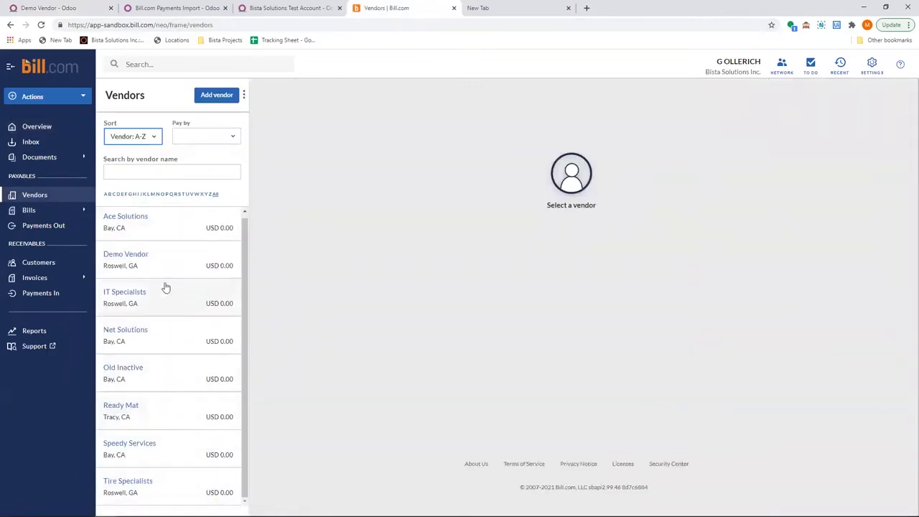
left_click(129, 257)
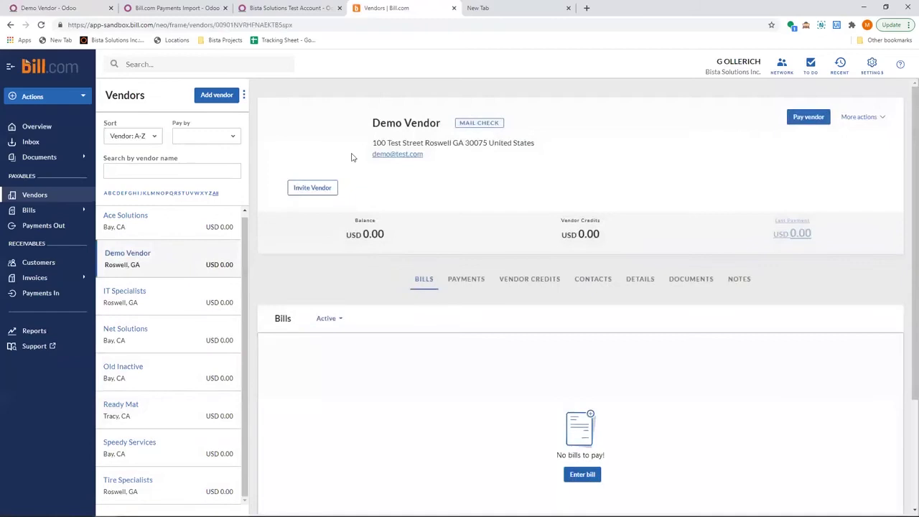
left_click_drag(373, 145, 521, 165)
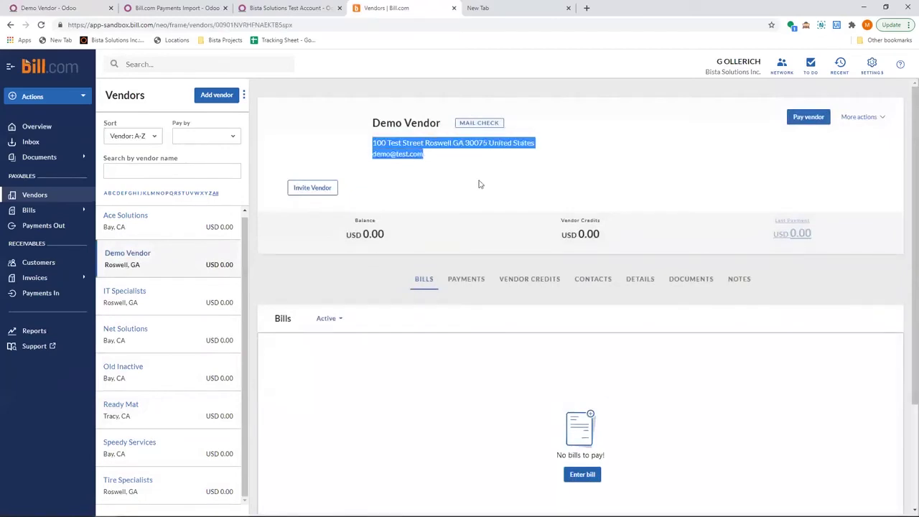
left_click(456, 125)
left_click_drag(468, 122, 540, 136)
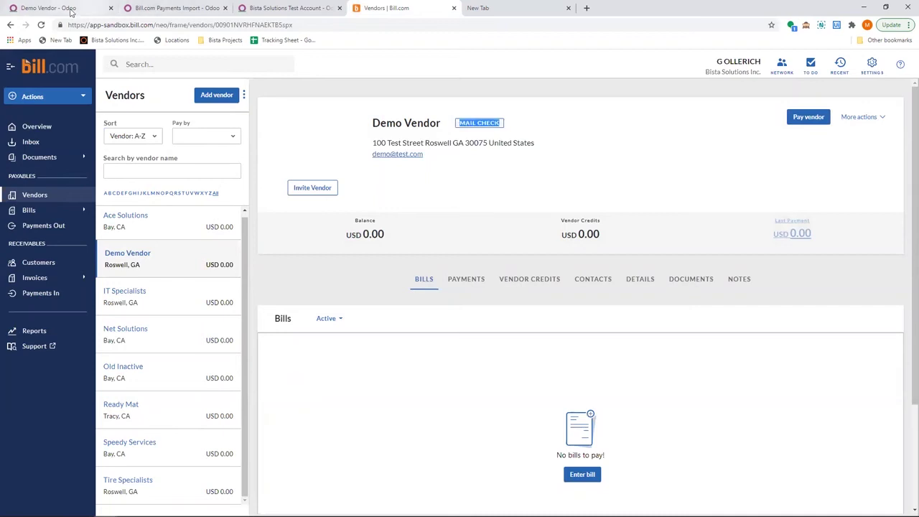
left_click(71, 11)
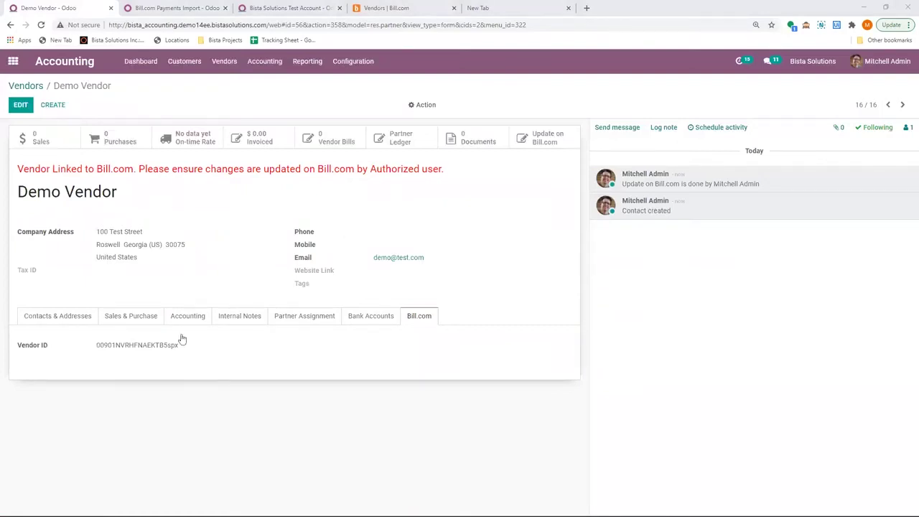
Add a PNC bank account with account and routing numbers, save, and sync it to Bill.com.
left_click(20, 105)
left_click(364, 336)
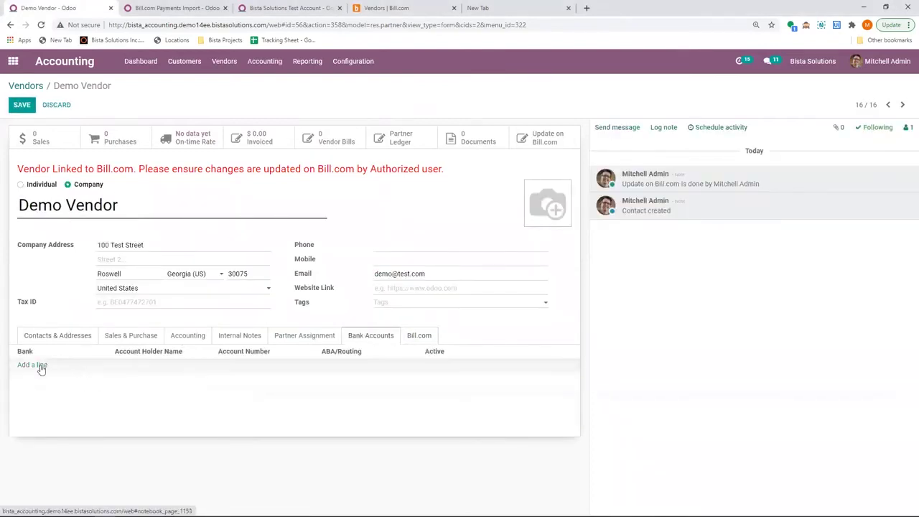
left_click(27, 365)
left_click(43, 367)
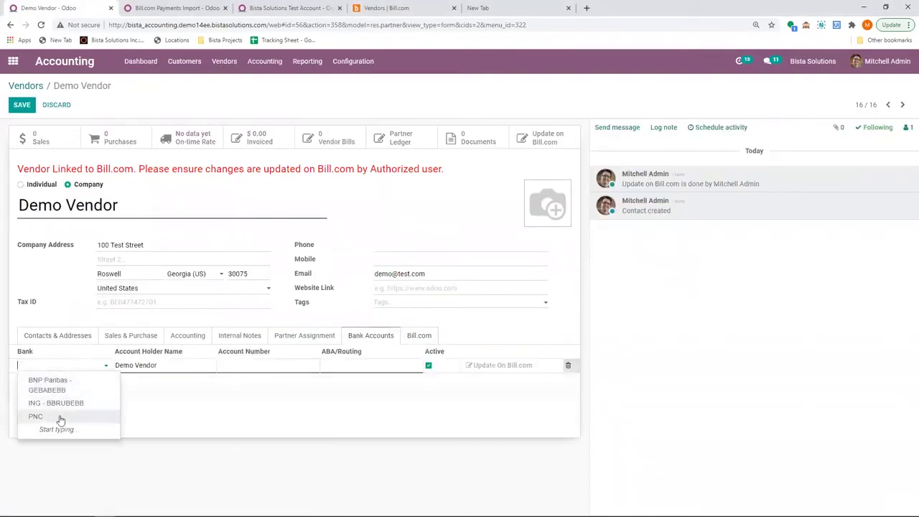
left_click(43, 416)
left_click(242, 365)
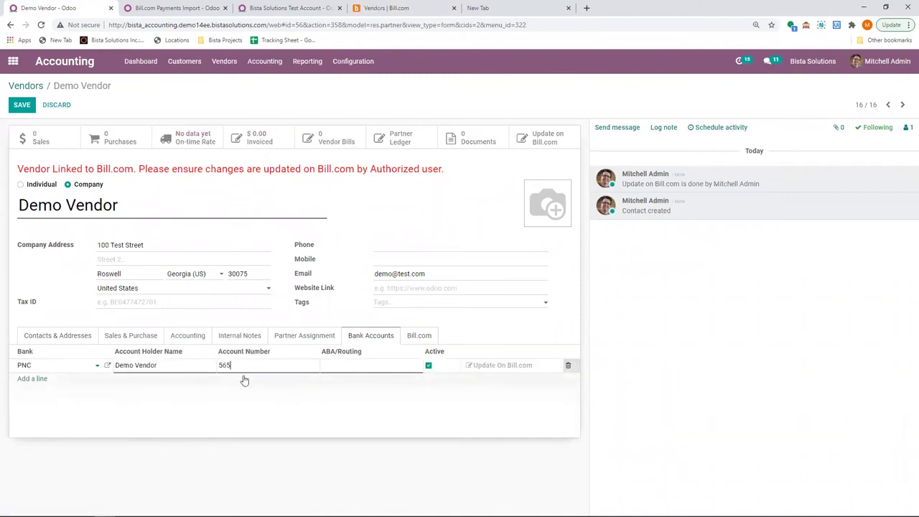
left_click(349, 364)
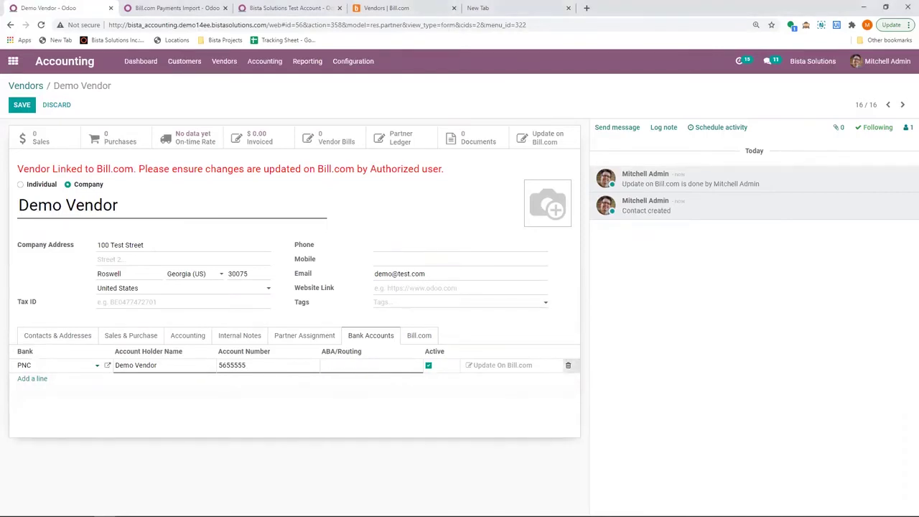
type("071921891")
left_click(17, 108)
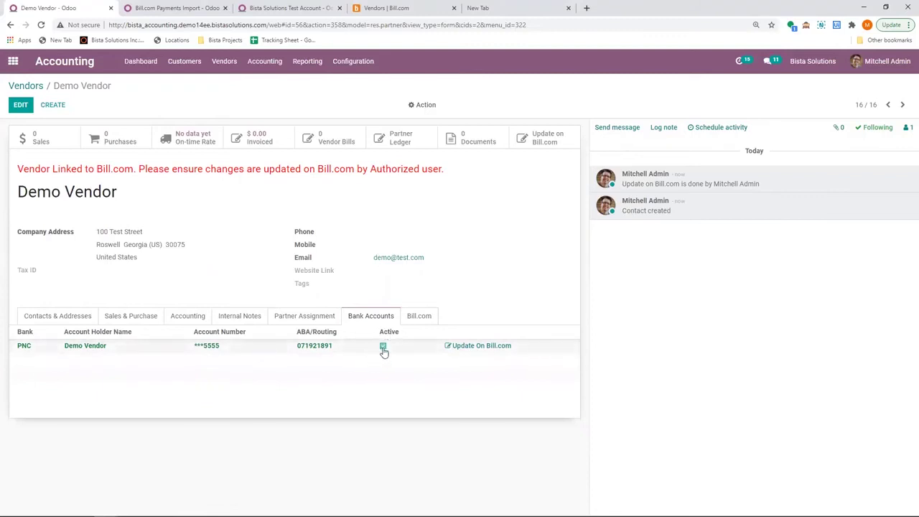
left_click(482, 347)
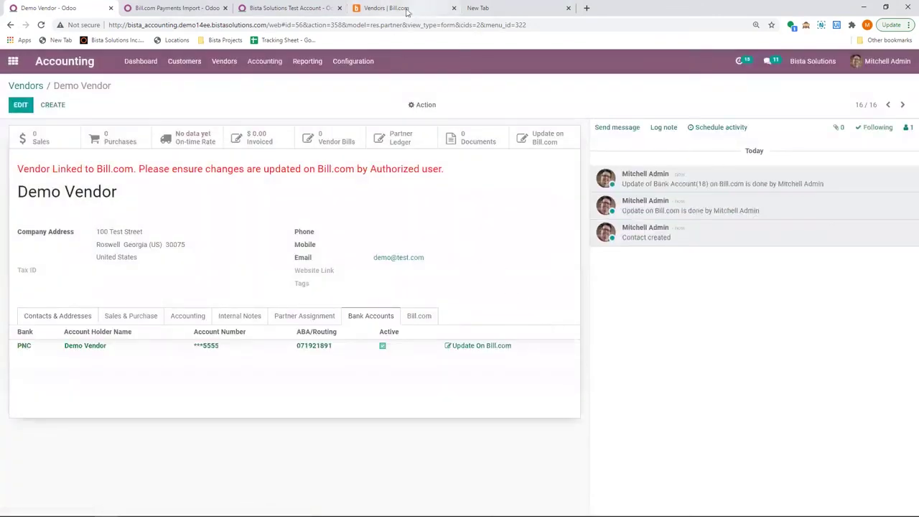
Reload Demo Vendor in Bill.com to confirm ELECTRONIC PAYMENTS replaced Mail Check.
left_click(407, 9)
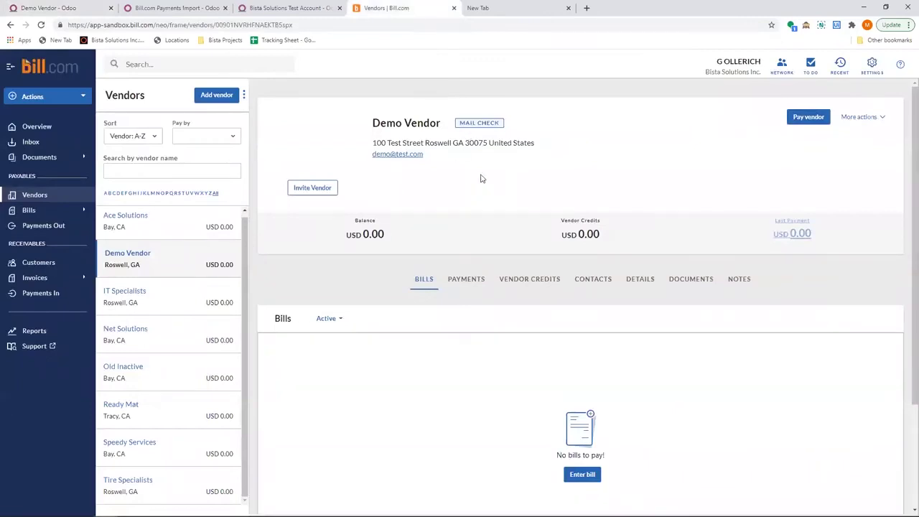
key("F5")
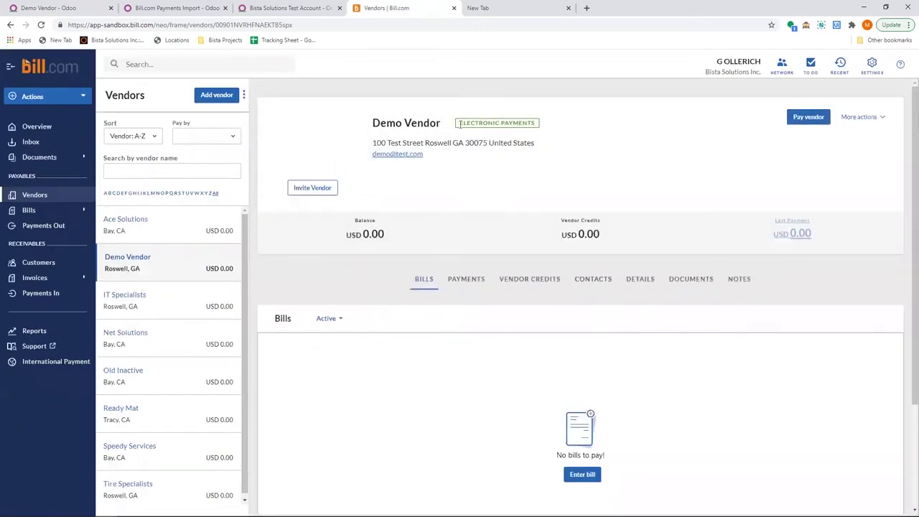
left_click_drag(460, 124, 551, 129)
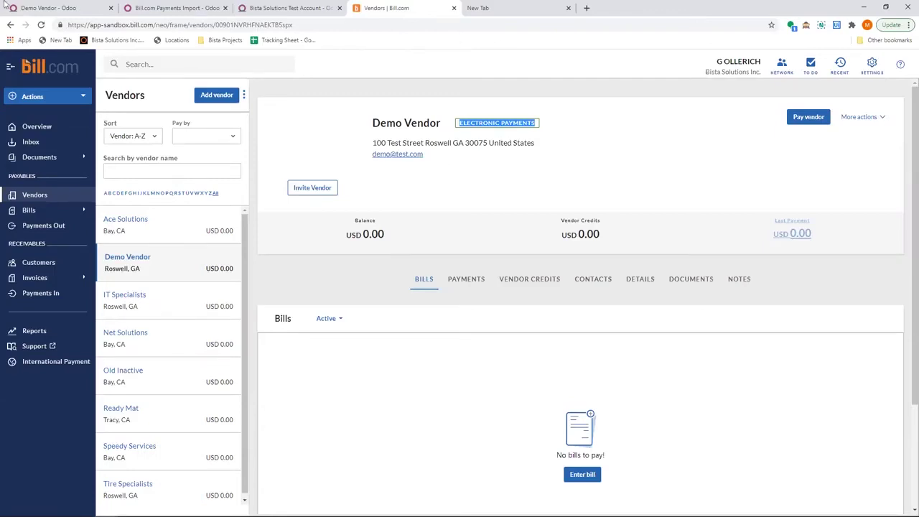
left_click(43, 9)
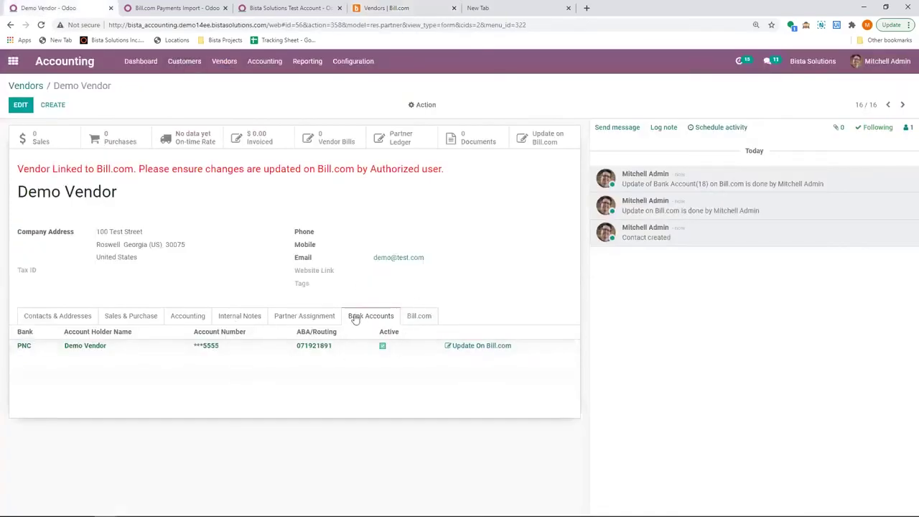
left_click(383, 10)
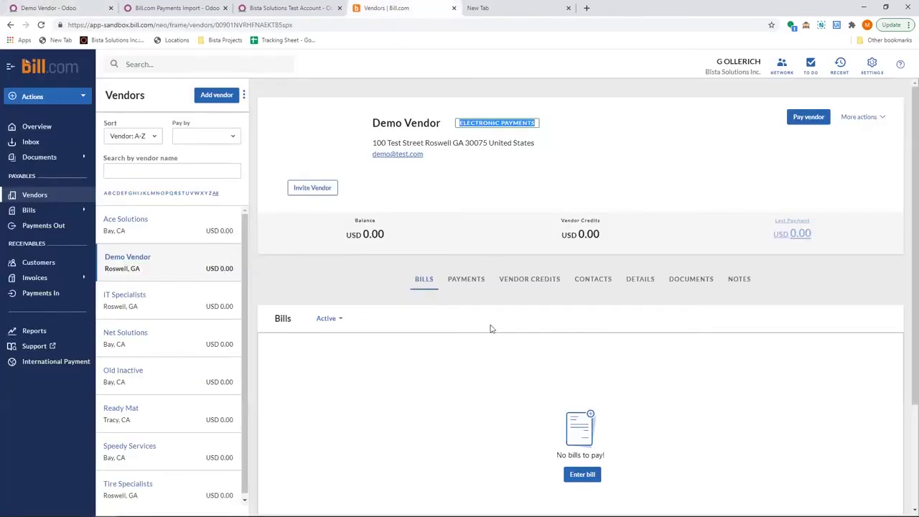
left_click(89, 10)
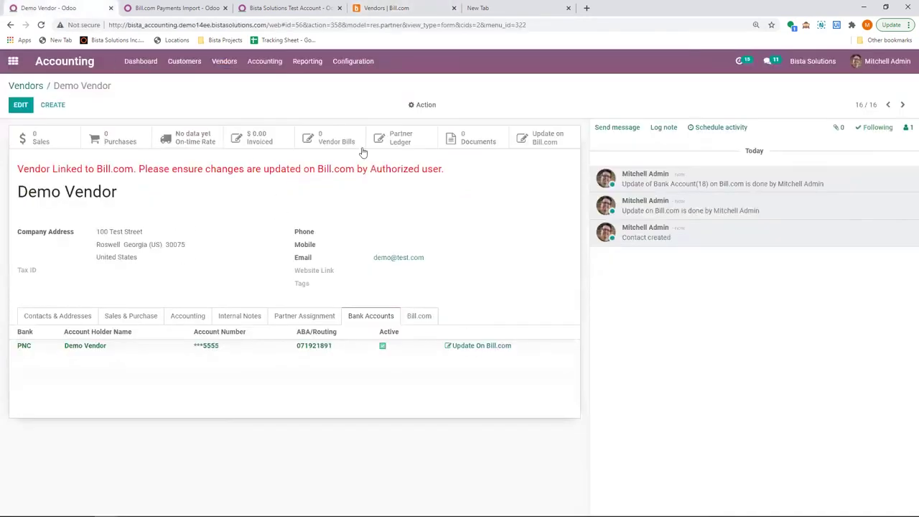
Start a new Demo Vendor bill with a reference, bill date 02/15/2021 and due date 02/20/2021.
left_click(337, 147)
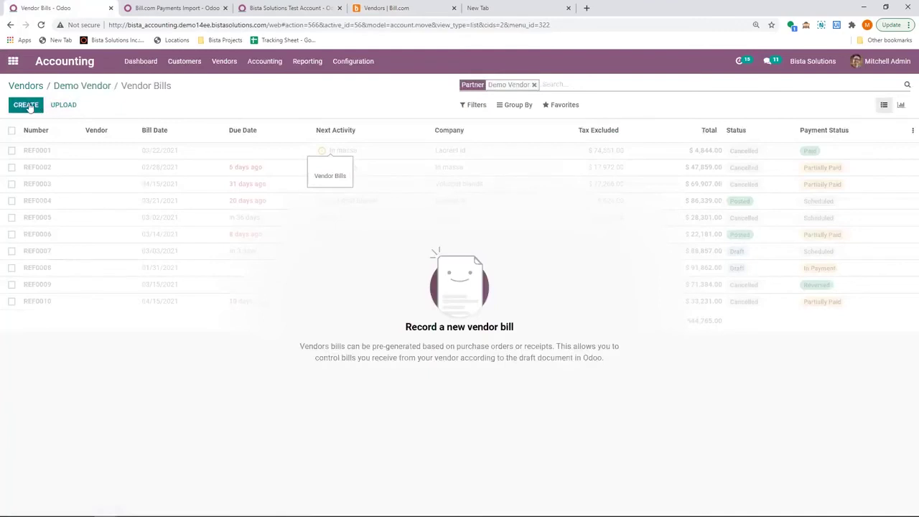
left_click(29, 104)
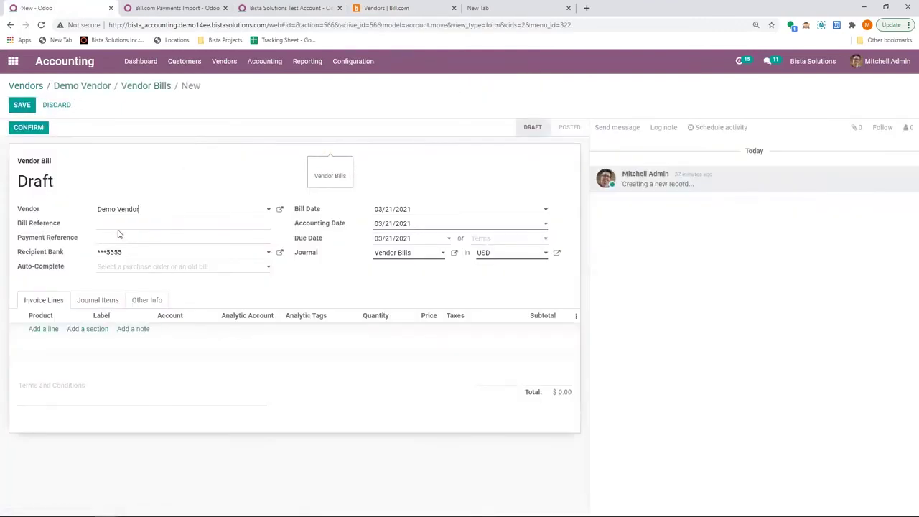
type("1255")
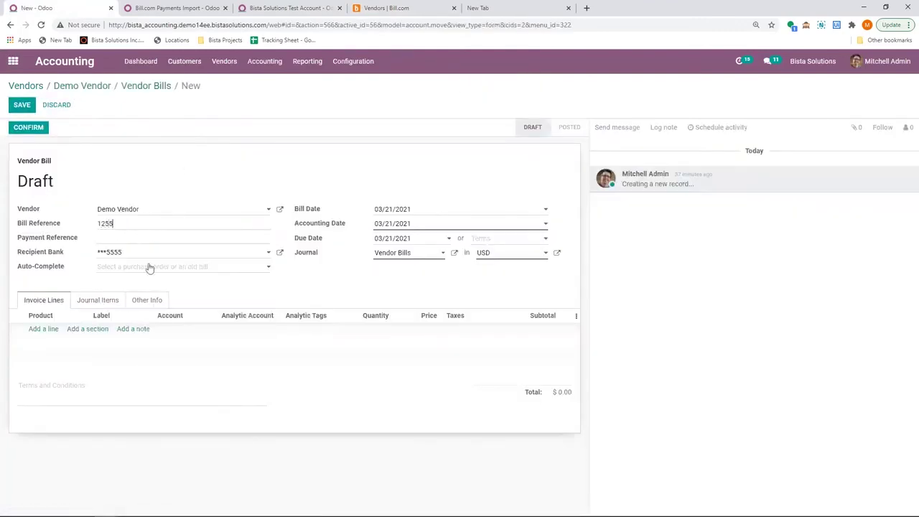
left_click(420, 209)
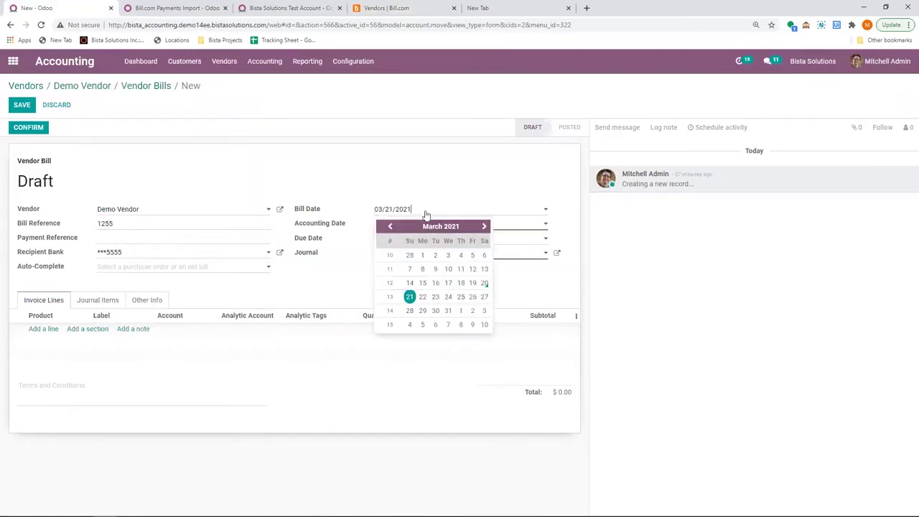
type("02/15/")
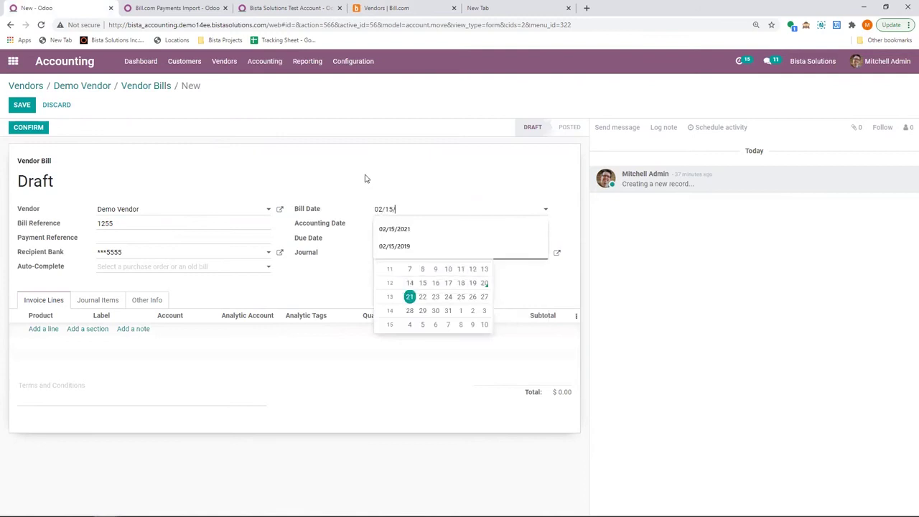
type("2021")
key("Tab")
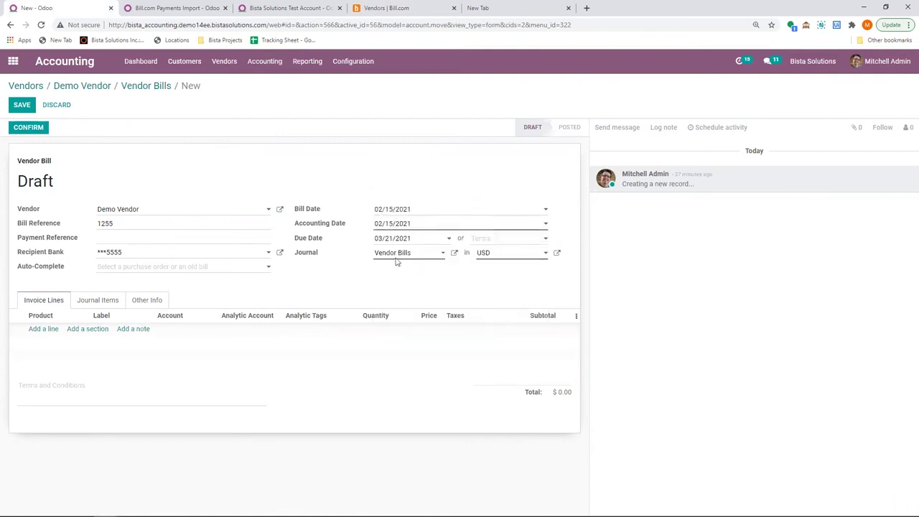
left_click(401, 242)
left_click(389, 255)
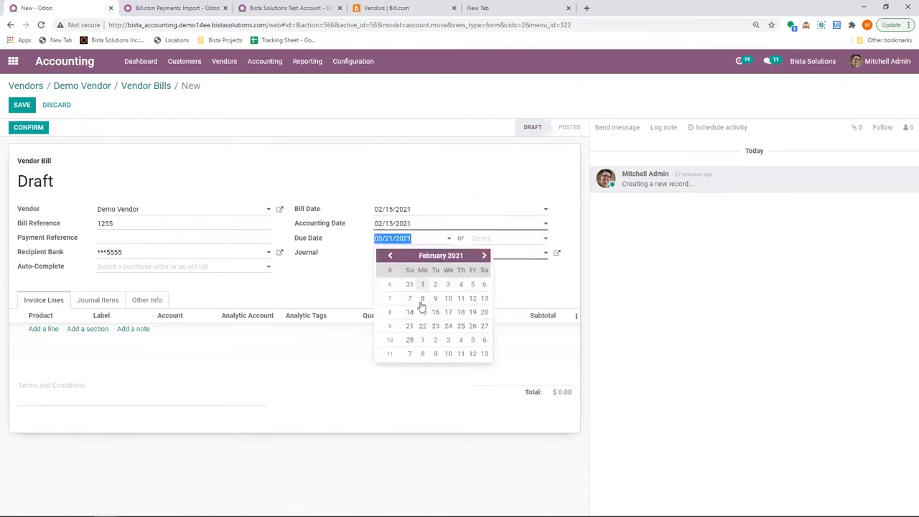
left_click(484, 311)
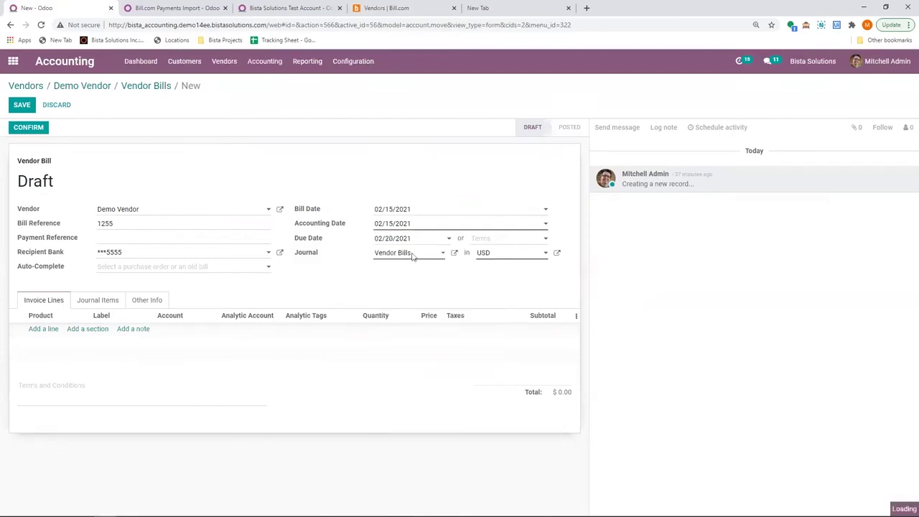
Add a Test Purchases invoice line priced 1,456.
left_click(43, 331)
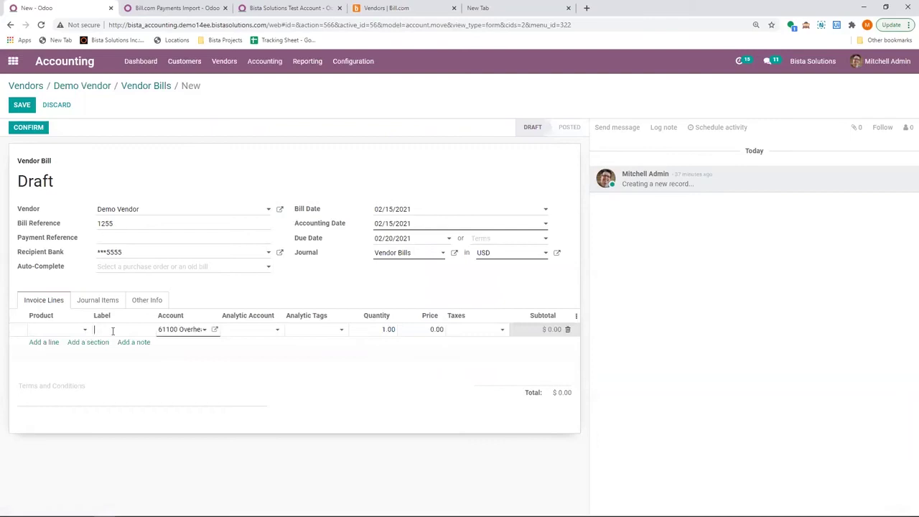
left_click(113, 331)
type("Test Purchaa")
left_click(437, 328)
type("1456")
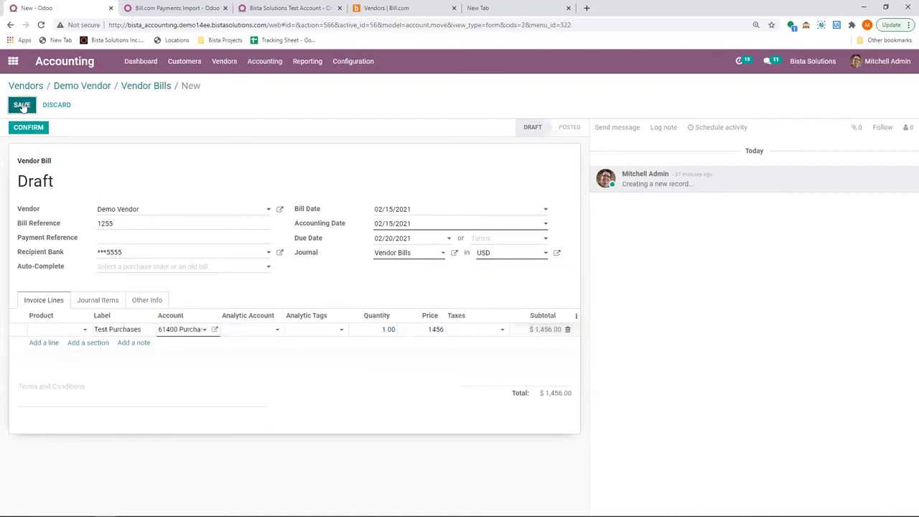
Post bill BILL/2021/02/0007, send it to Bill.com, and copy its Bill.com Bill ID.
left_click(28, 128)
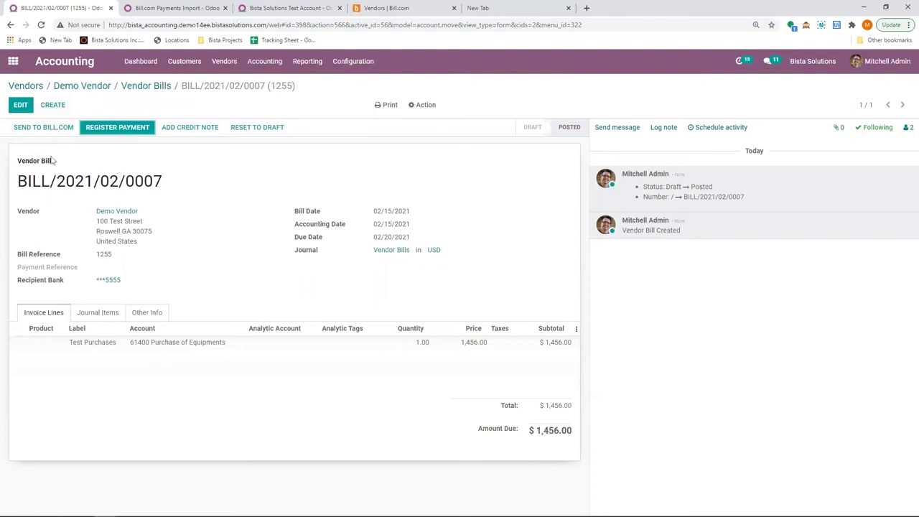
left_click(44, 127)
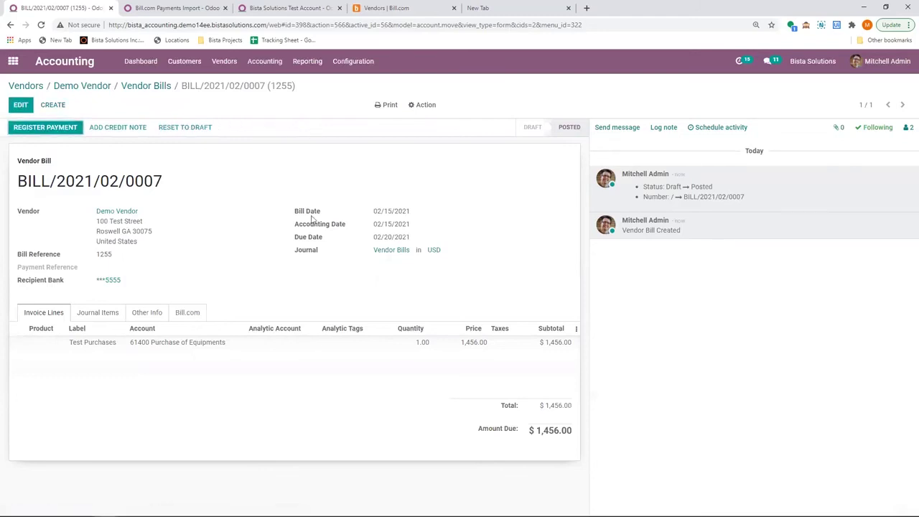
left_click(187, 313)
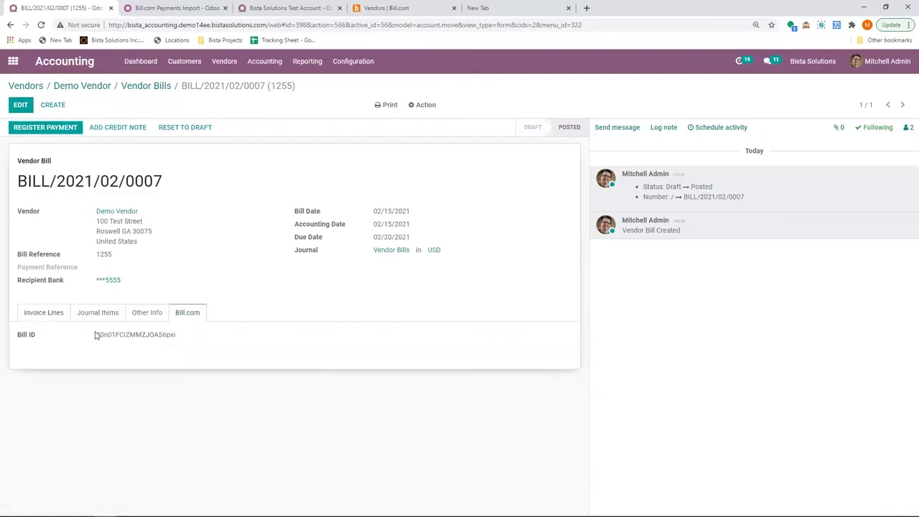
left_click_drag(96, 334, 199, 339)
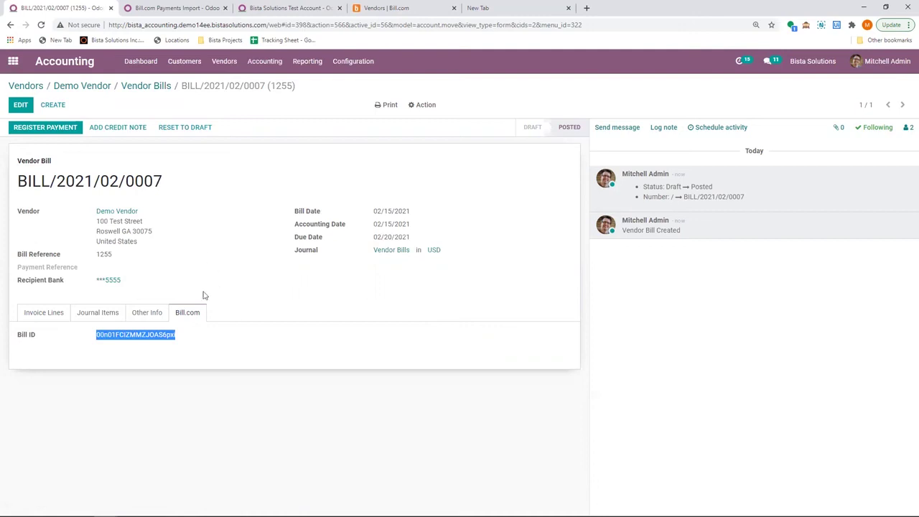
left_click(51, 318)
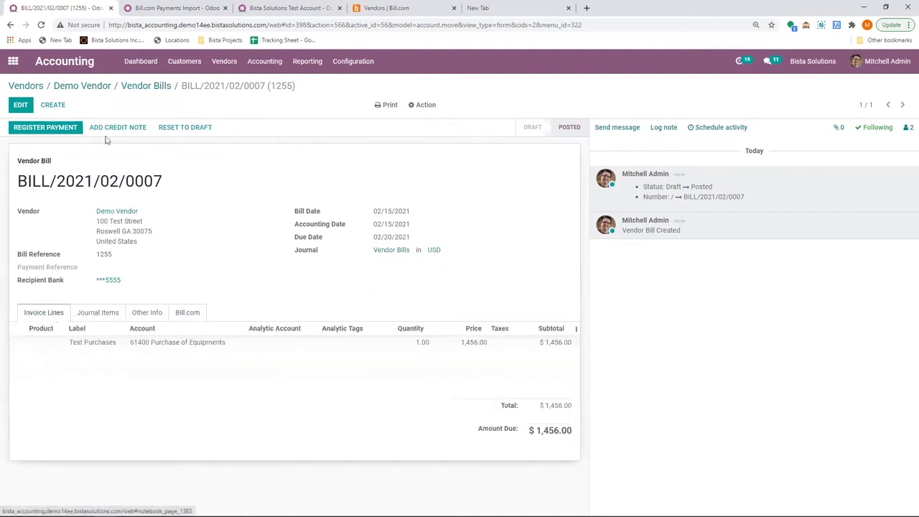
Refresh Demo Vendor in Bill.com and open bill BILL/2021/02/0007 (USD 1,456.00, due 02/20/21).
left_click(388, 8)
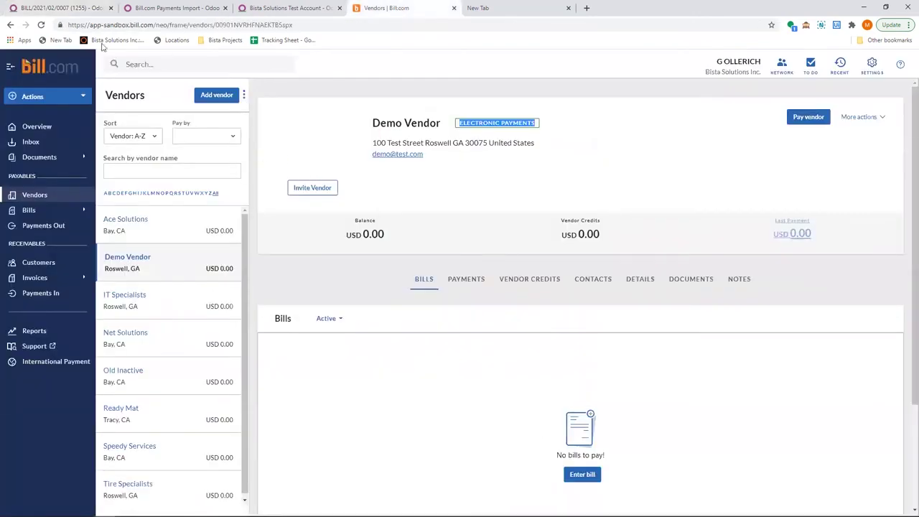
left_click(41, 24)
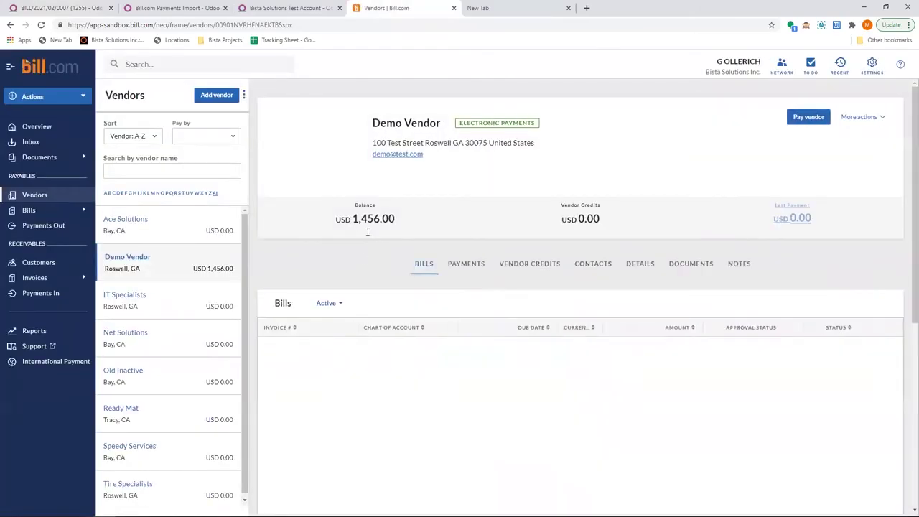
left_click(284, 368)
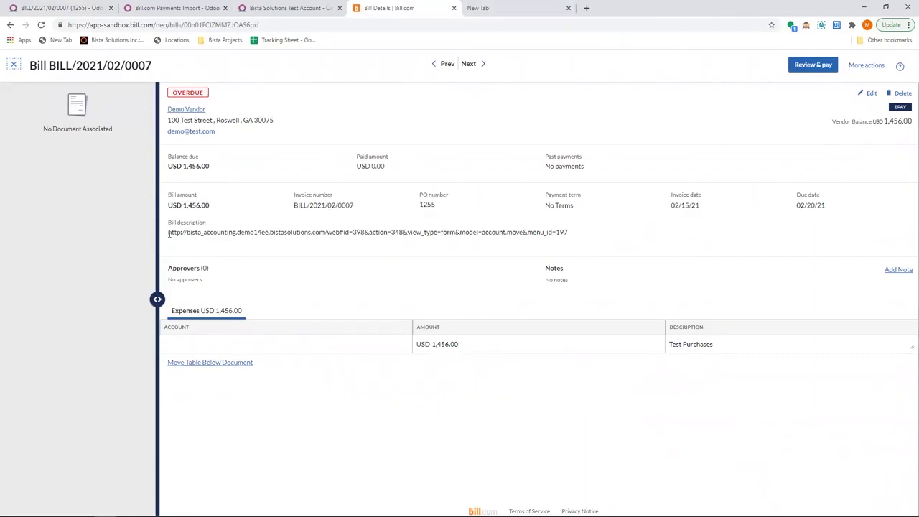
left_click_drag(170, 233, 593, 242)
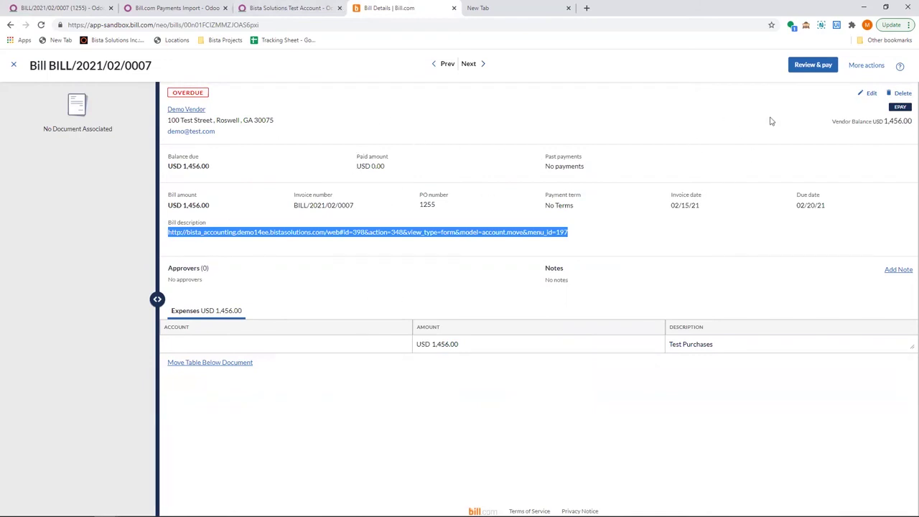
Pay BILL/2021/02/0007's USD 1,456.00 in Bill.com as a Business vendor, then return to Odoo.
left_click(822, 67)
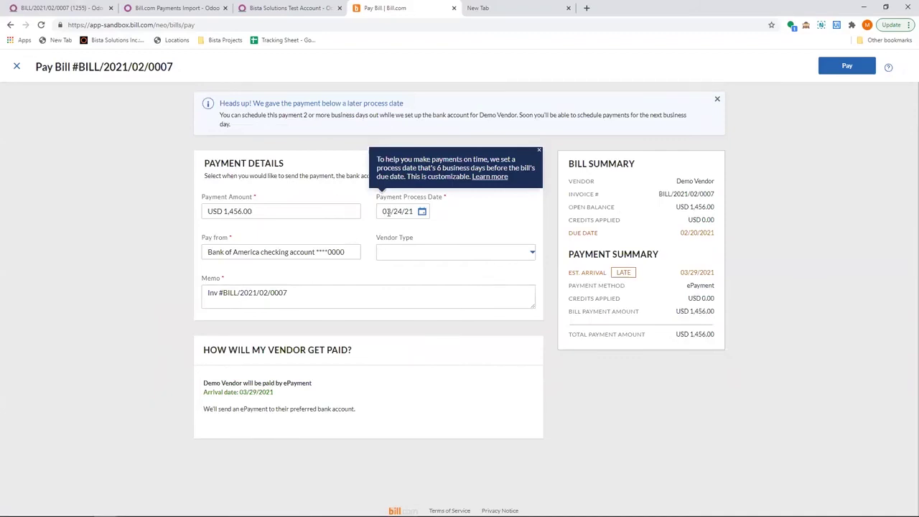
left_click(468, 253)
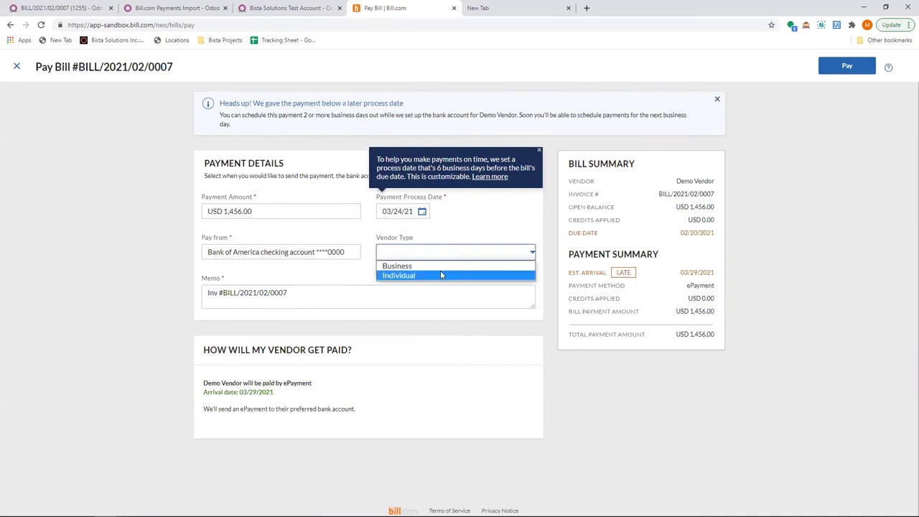
left_click(443, 267)
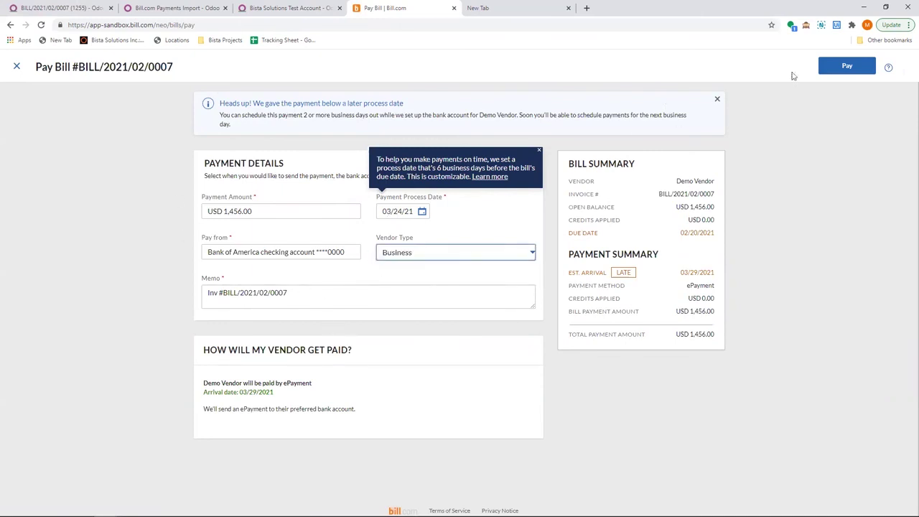
left_click(843, 69)
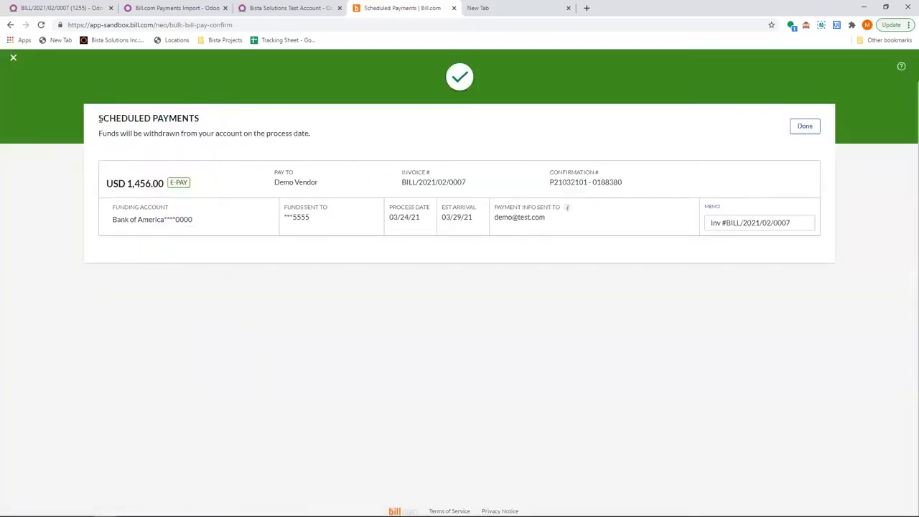
left_click_drag(99, 118, 225, 122)
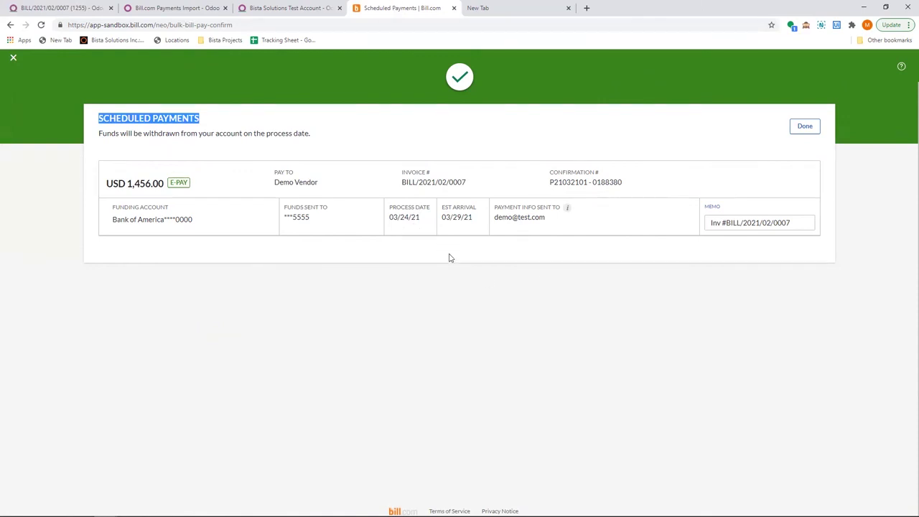
left_click(176, 8)
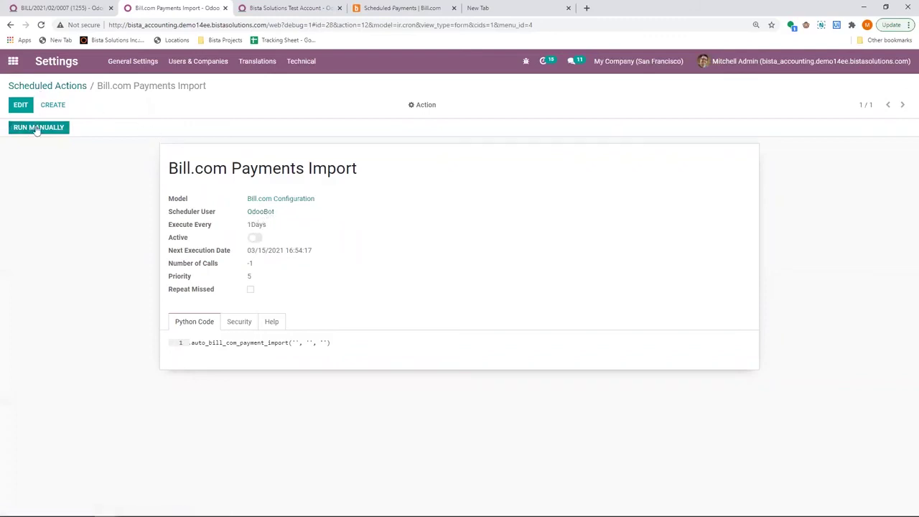
Run the Bill.com payments import and reload BILL/2021/02/0007 to show Scheduled status with $0.00 due.
left_click(39, 128)
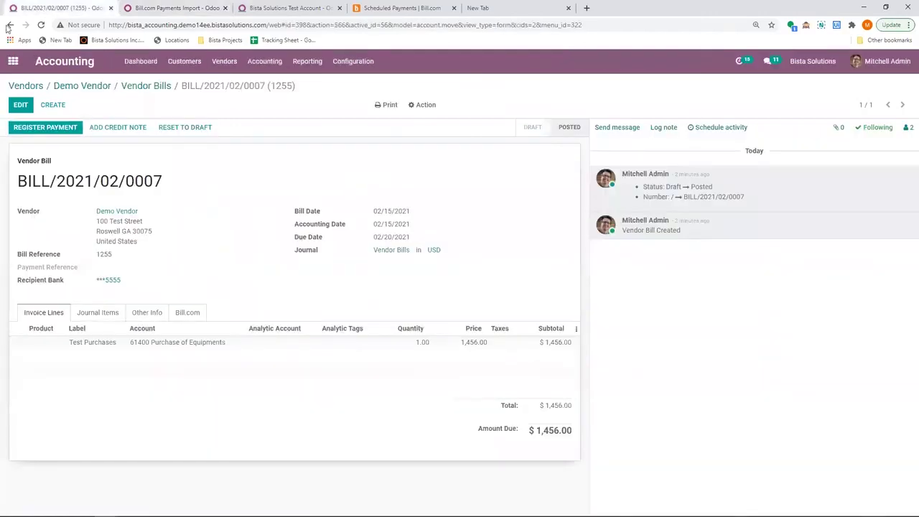
left_click(41, 26)
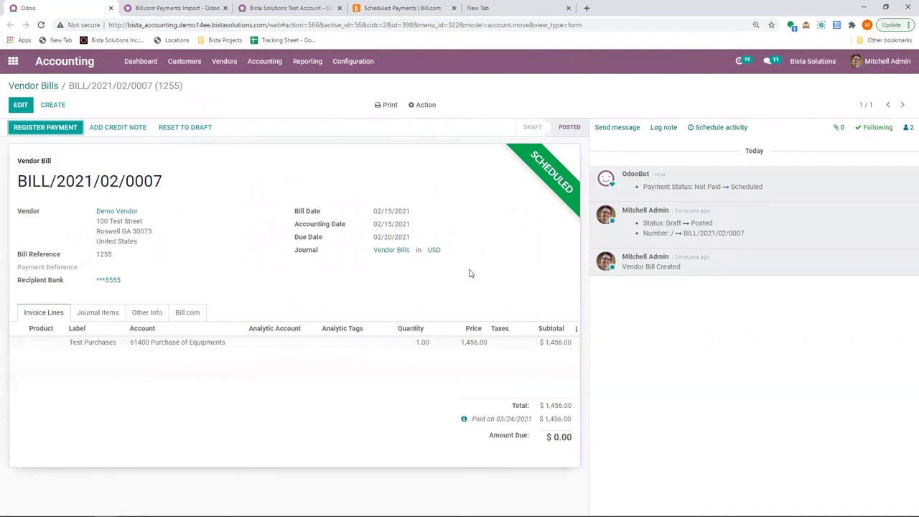
left_click(402, 8)
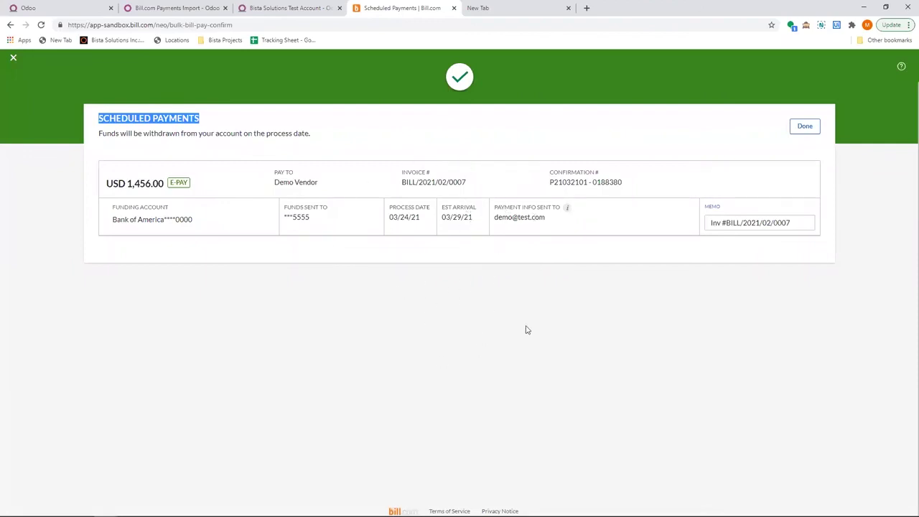
left_click(185, 7)
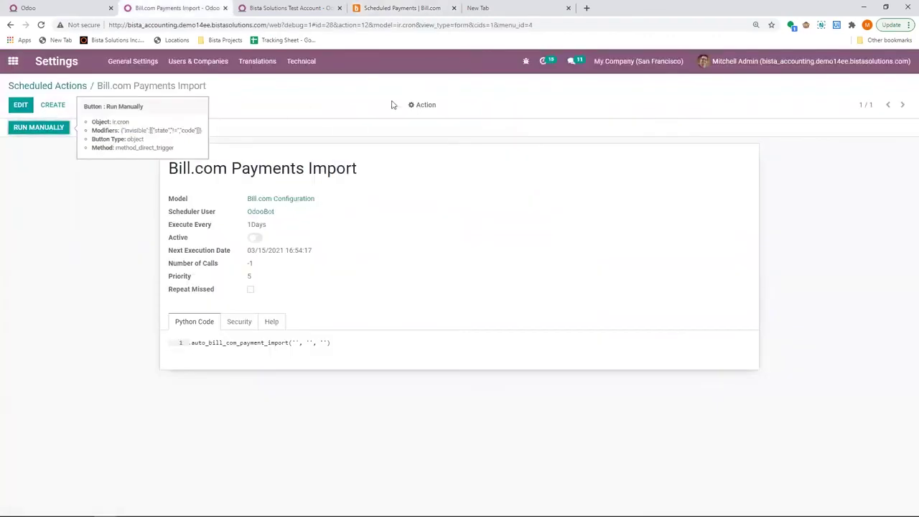
left_click(47, 9)
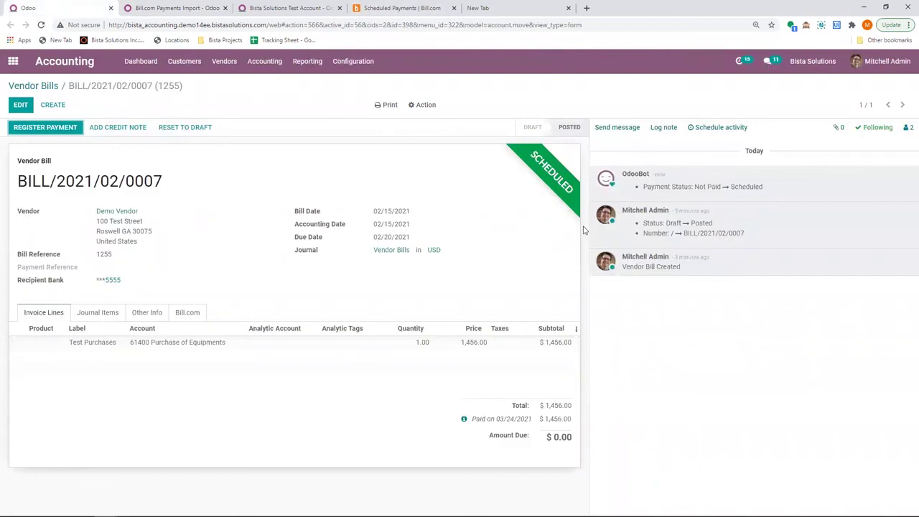
Inspect payment BLC/2021/03/0011's Bill Payment ID and Scheduled status, then go to the Bills list.
left_click(464, 420)
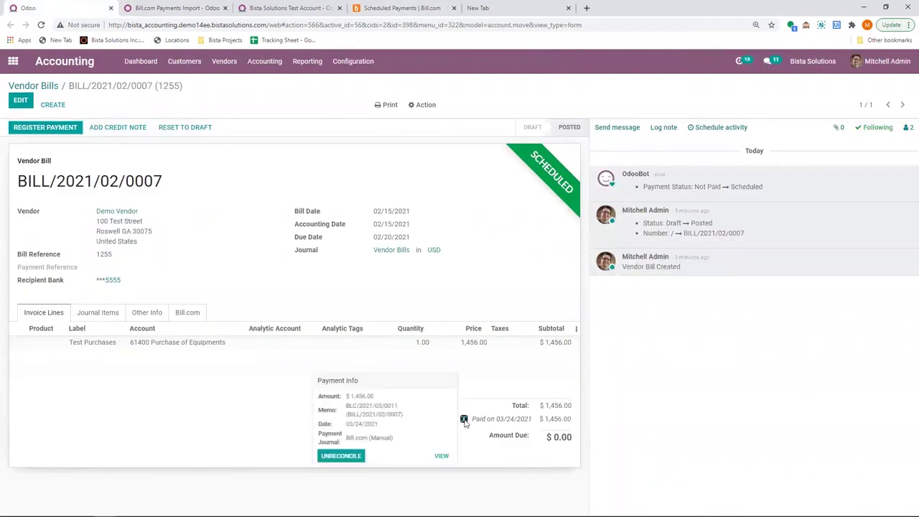
left_click(441, 456)
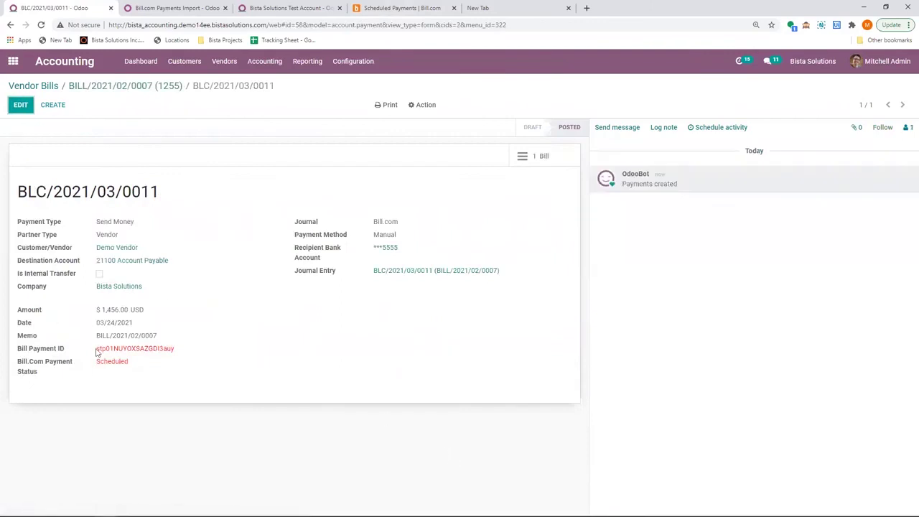
left_click_drag(97, 351, 176, 357)
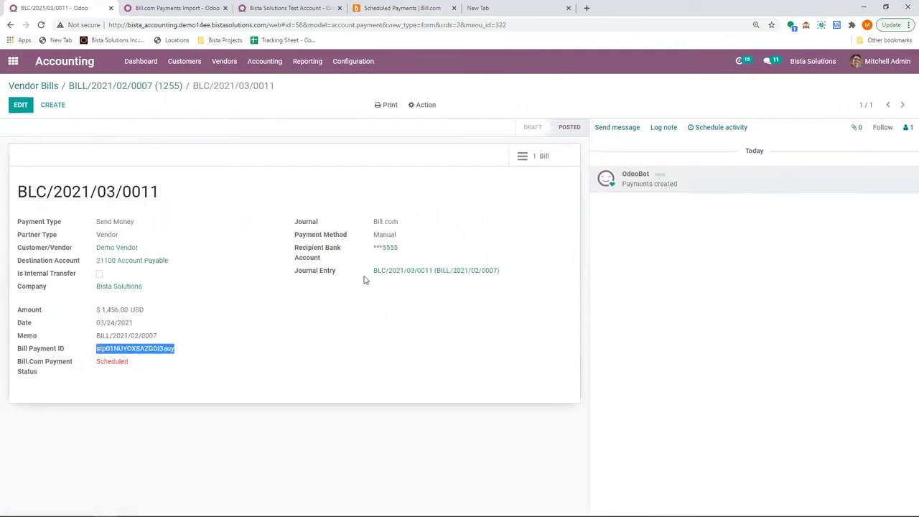
left_click_drag(364, 280, 530, 281)
left_click_drag(96, 362, 208, 364)
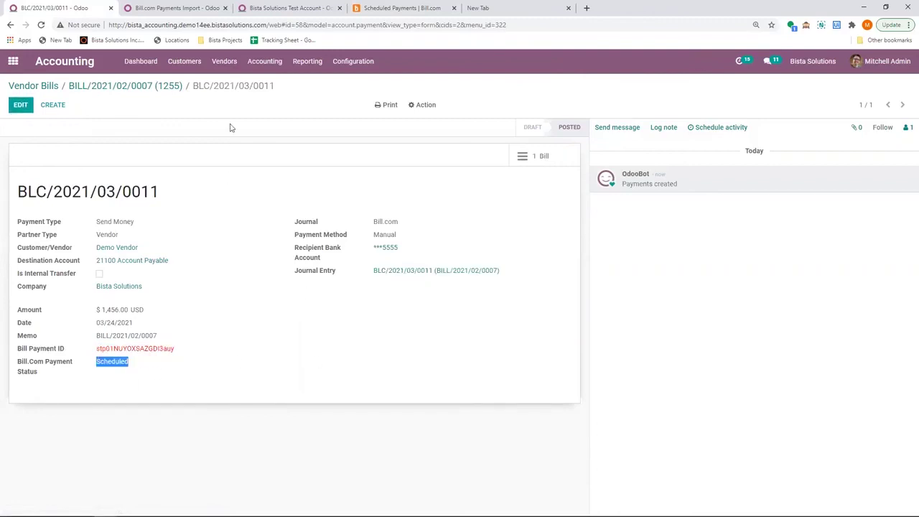
left_click(225, 64)
left_click(225, 83)
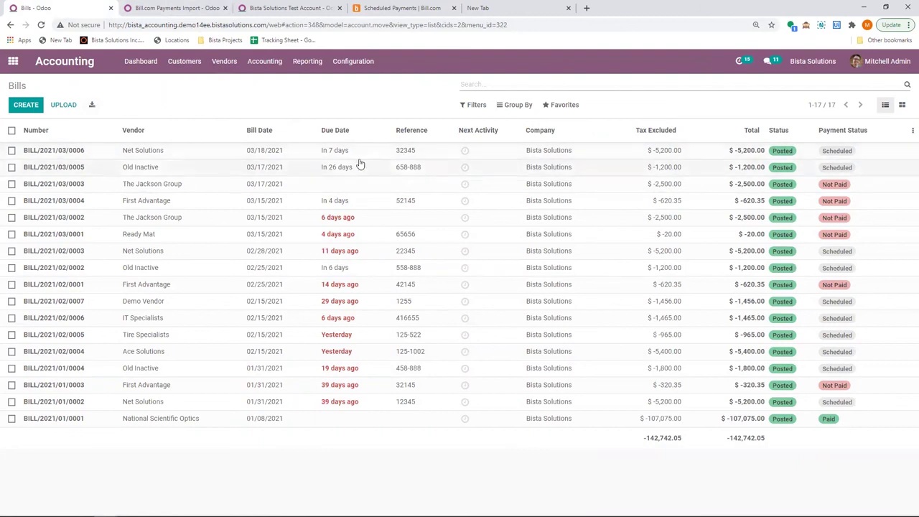
Open Demo Vendor's BILL/2021/02/0007, then return to the 17-bill Bills list and show its filters.
left_click(345, 303)
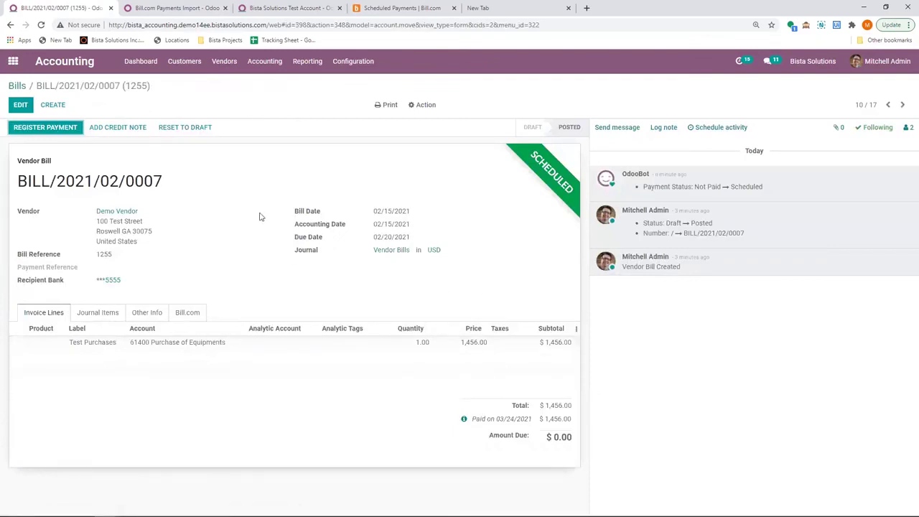
left_click(220, 63)
left_click(224, 83)
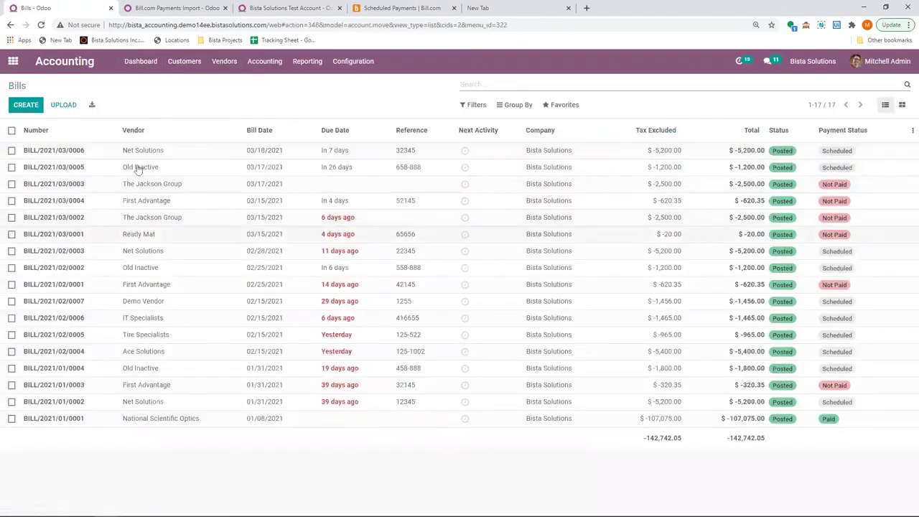
left_click(476, 106)
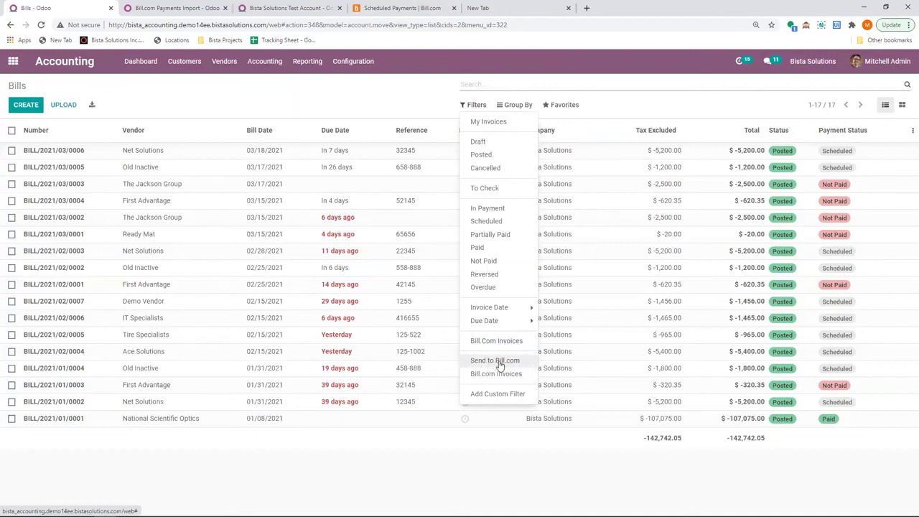
Duplicate BILL/2021/02/0007 and confirm the copy as BILL/2021/03/0007, then return to the Bills list.
left_click(267, 106)
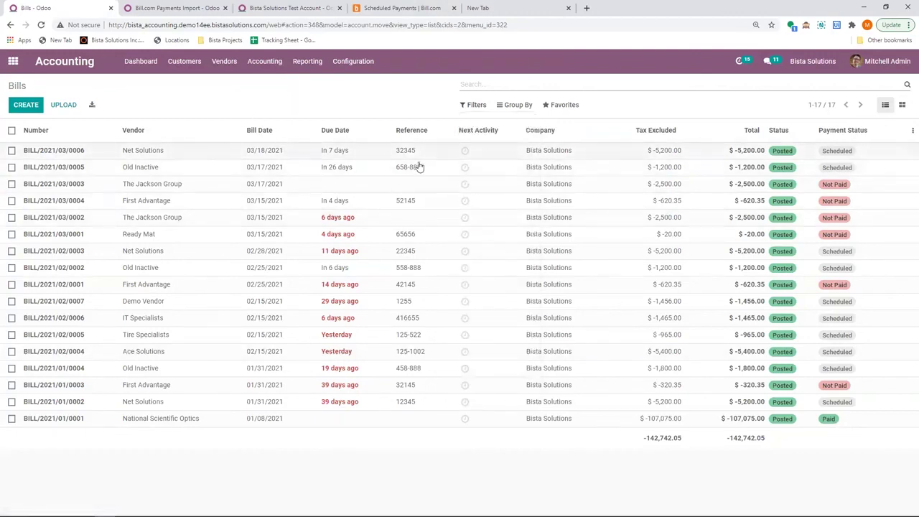
left_click(421, 318)
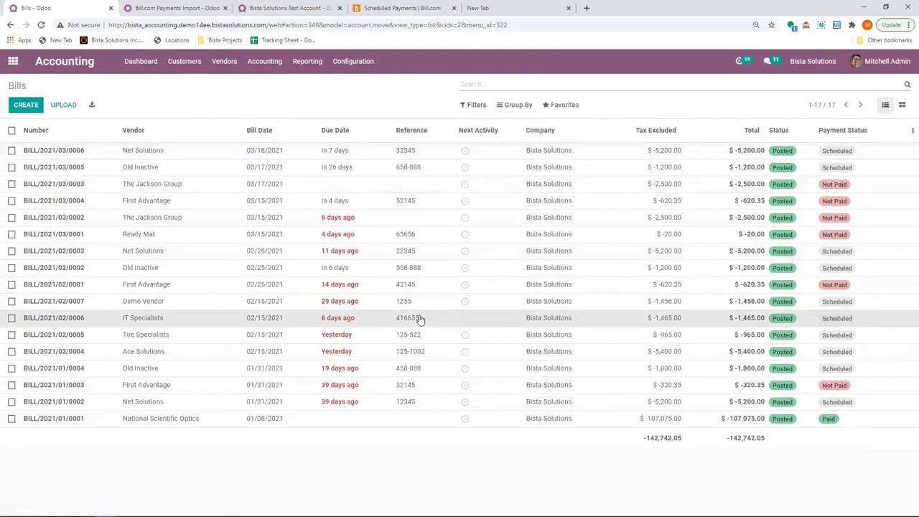
left_click_drag(421, 319, 431, 307)
left_click(426, 301)
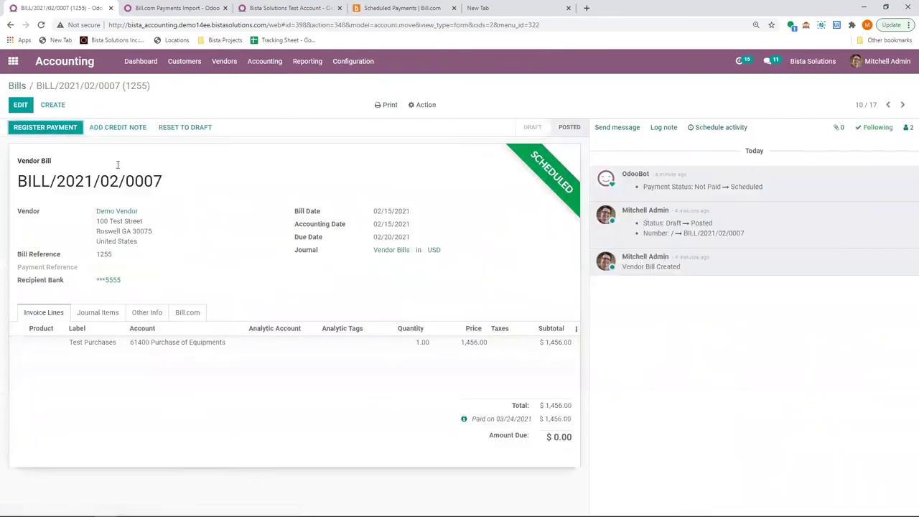
left_click(424, 106)
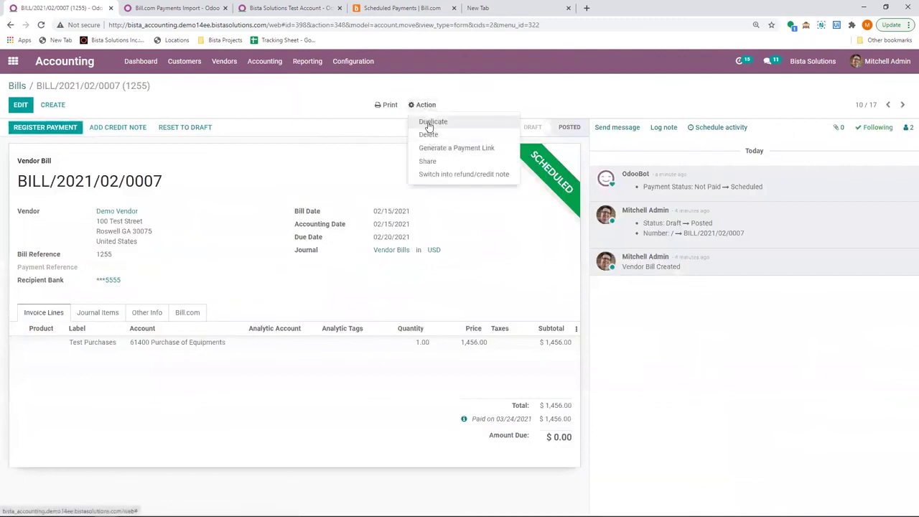
left_click(428, 123)
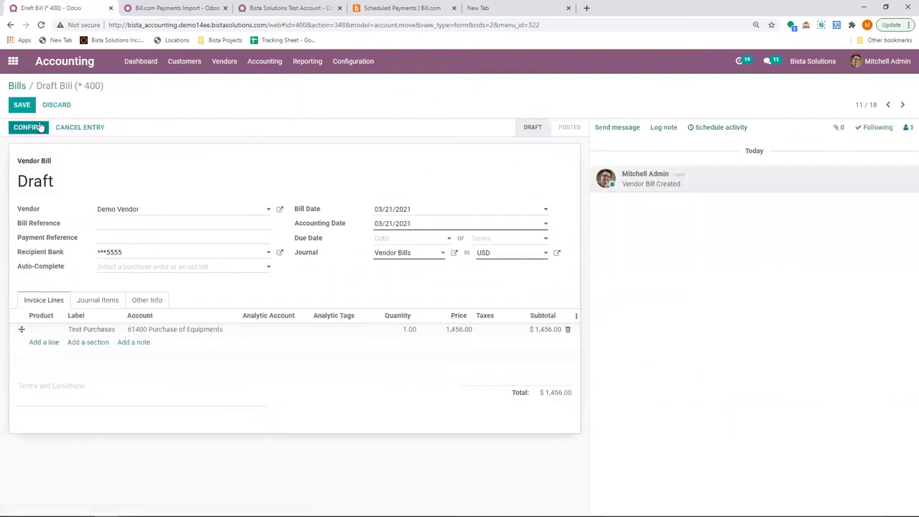
left_click(27, 128)
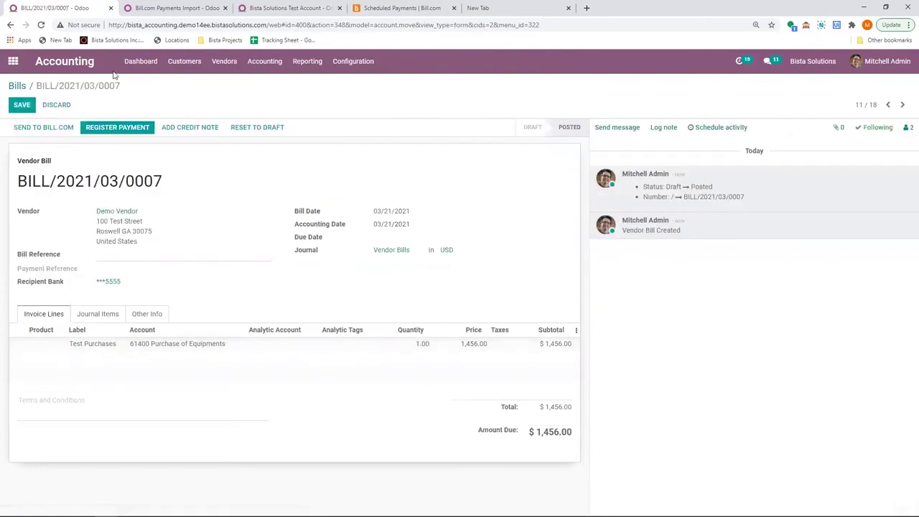
left_click(18, 86)
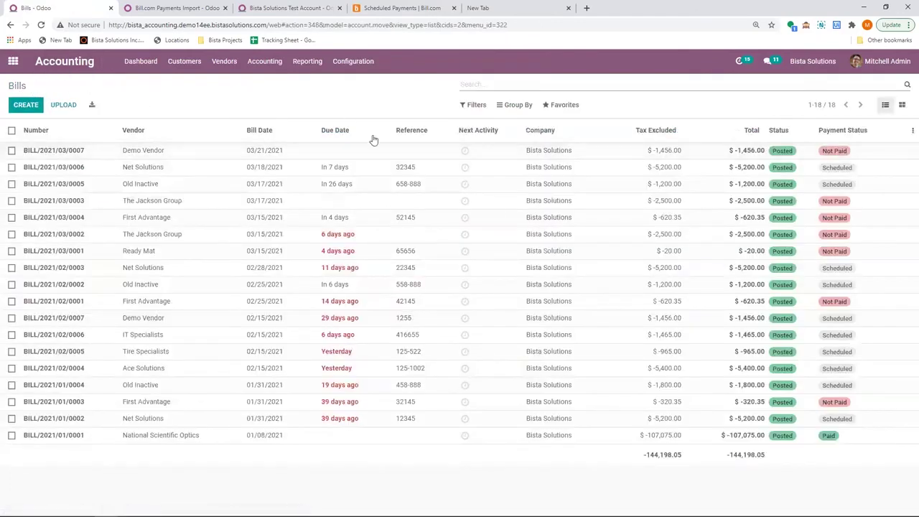
left_click(474, 105)
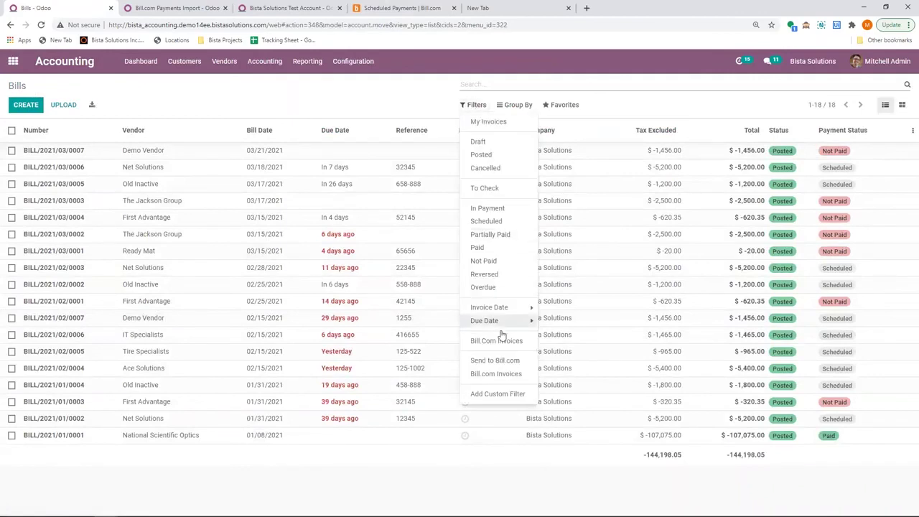
Filter bills to Send to Bill.com, select BILL/2021/03/0007 and send it to Bill.com.
left_click(502, 360)
left_click(279, 214)
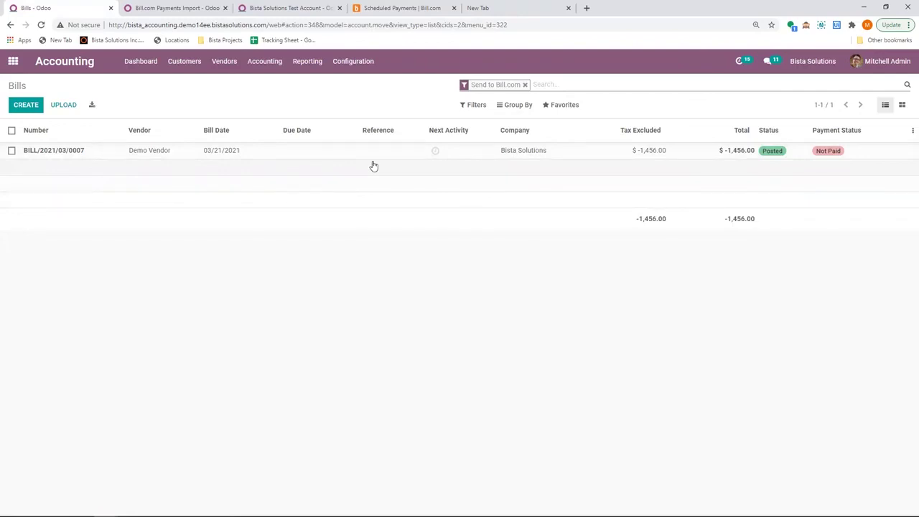
left_click(12, 131)
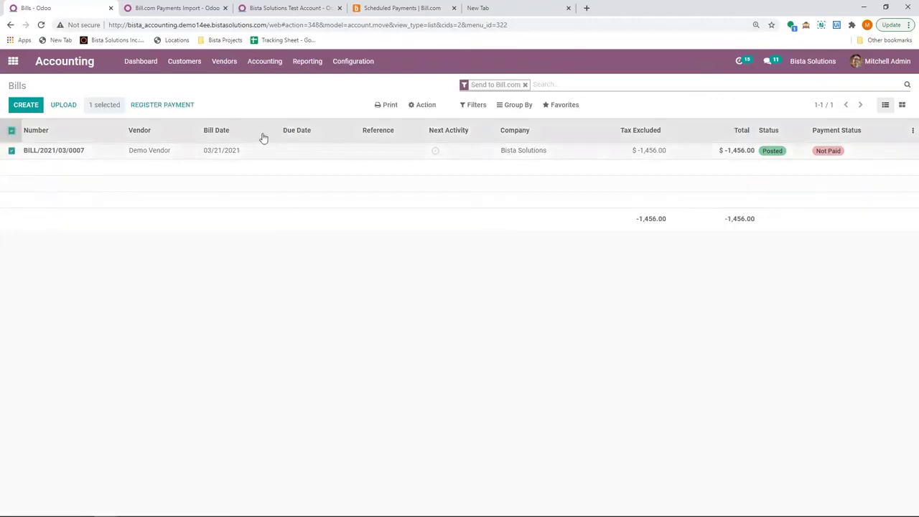
left_click(425, 105)
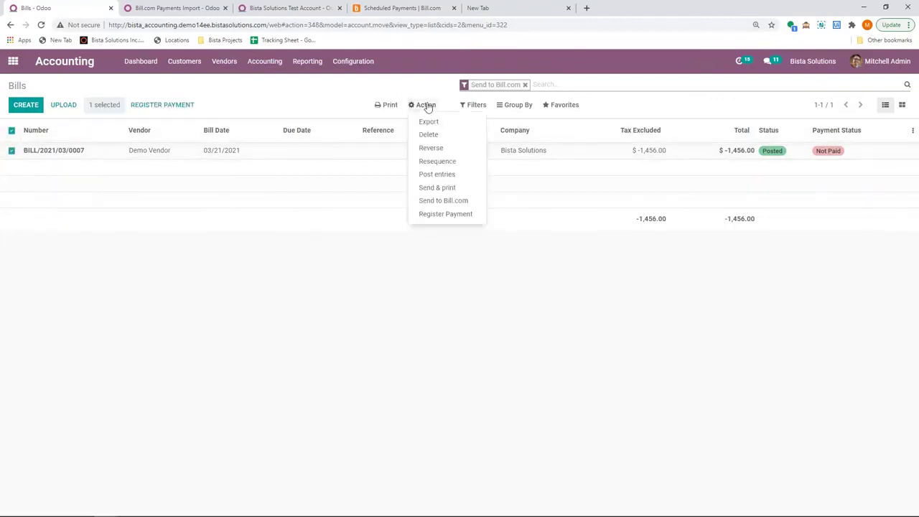
left_click(455, 203)
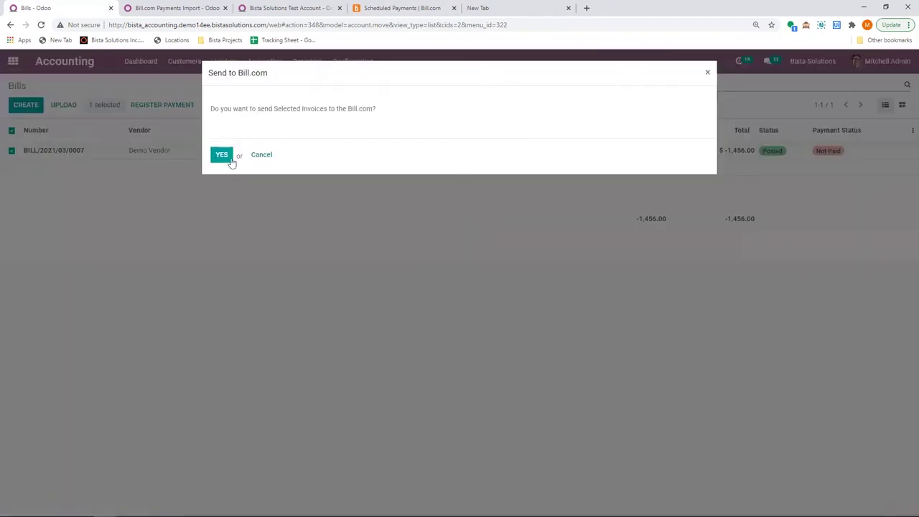
left_click(220, 155)
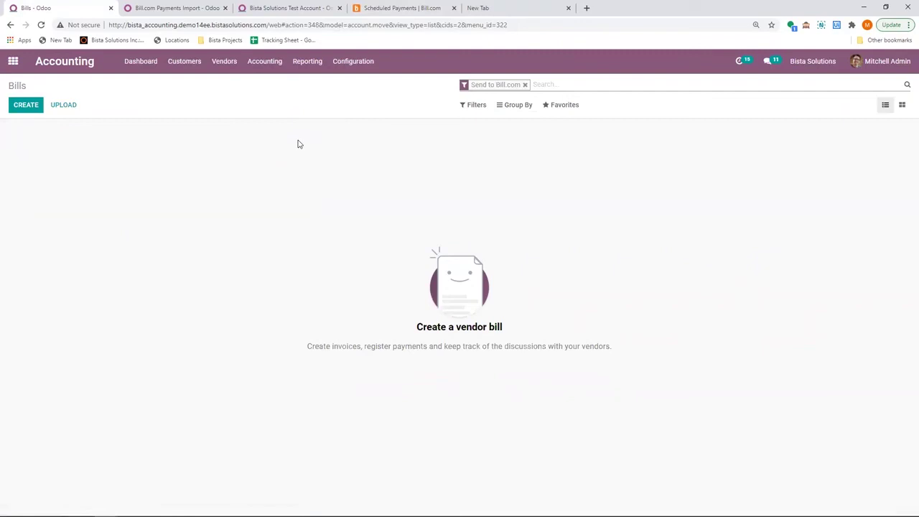
Replace the Send to Bill.com filter with Bill.Com Invoices, showing 12 bills totaling -30,562.00.
left_click(524, 85)
left_click(475, 105)
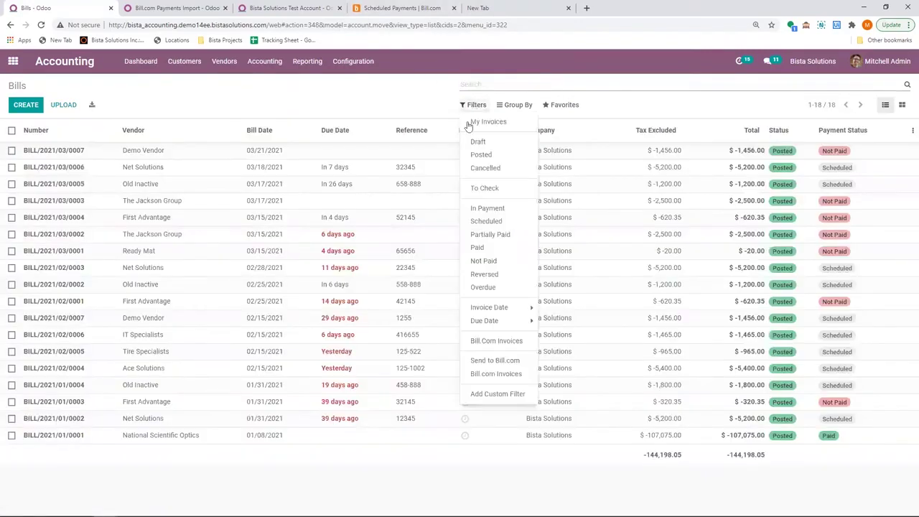
left_click(484, 345)
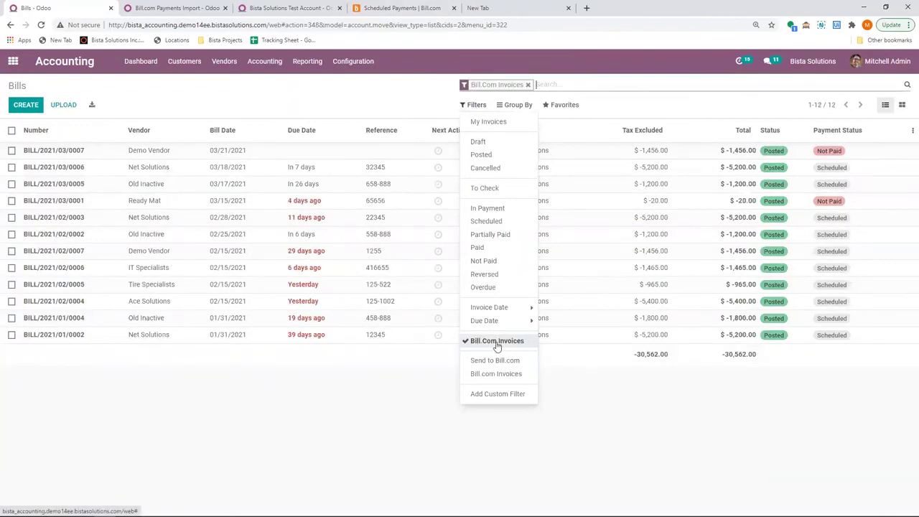
left_click(402, 385)
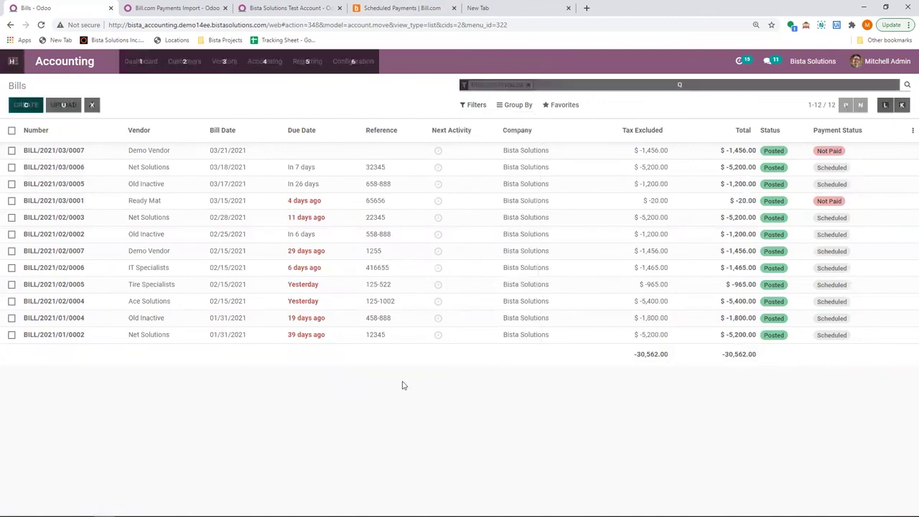